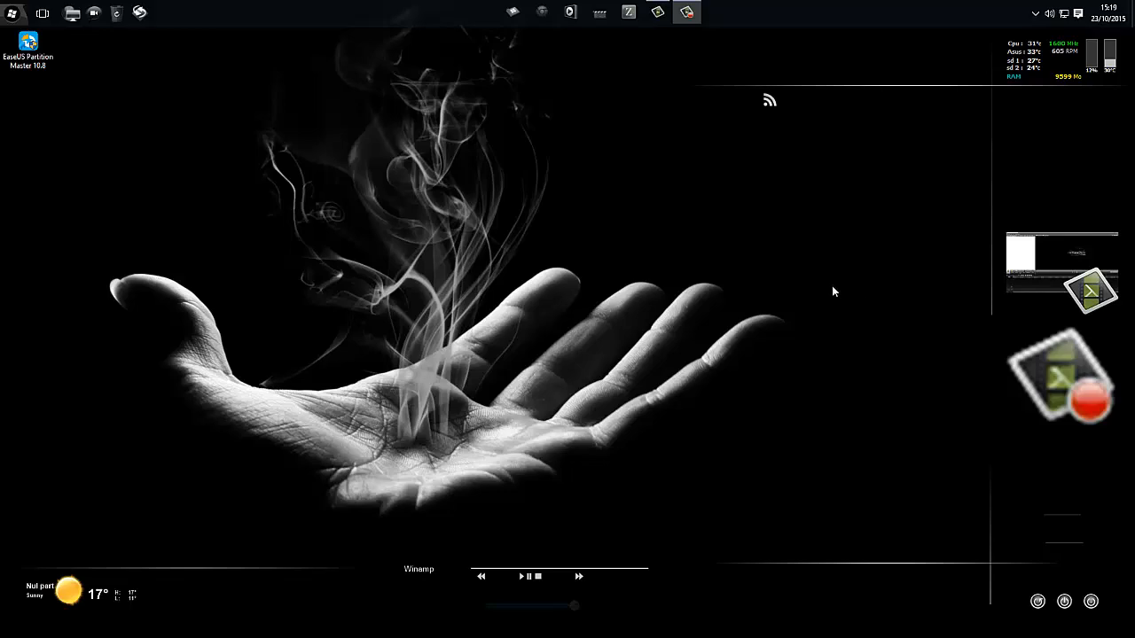
- Open Disk Management in Computer Management and enlarge the window to show the volumes and disks
{"action": "right_click", "coordinate": [11, 12]}
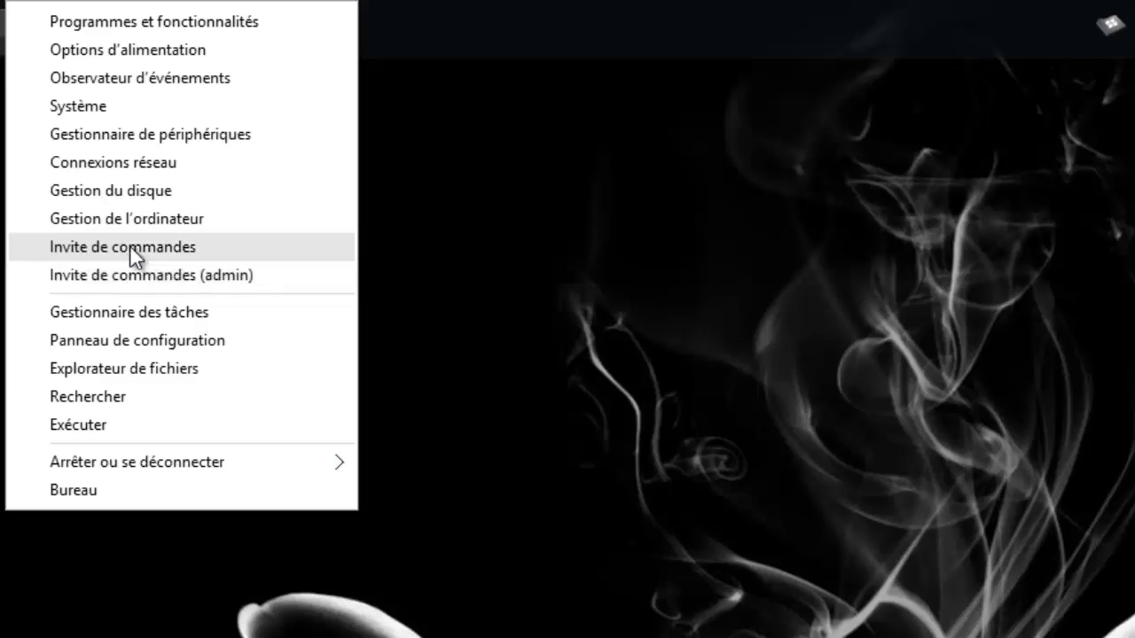
{"action": "left_click", "coordinate": [144, 221]}
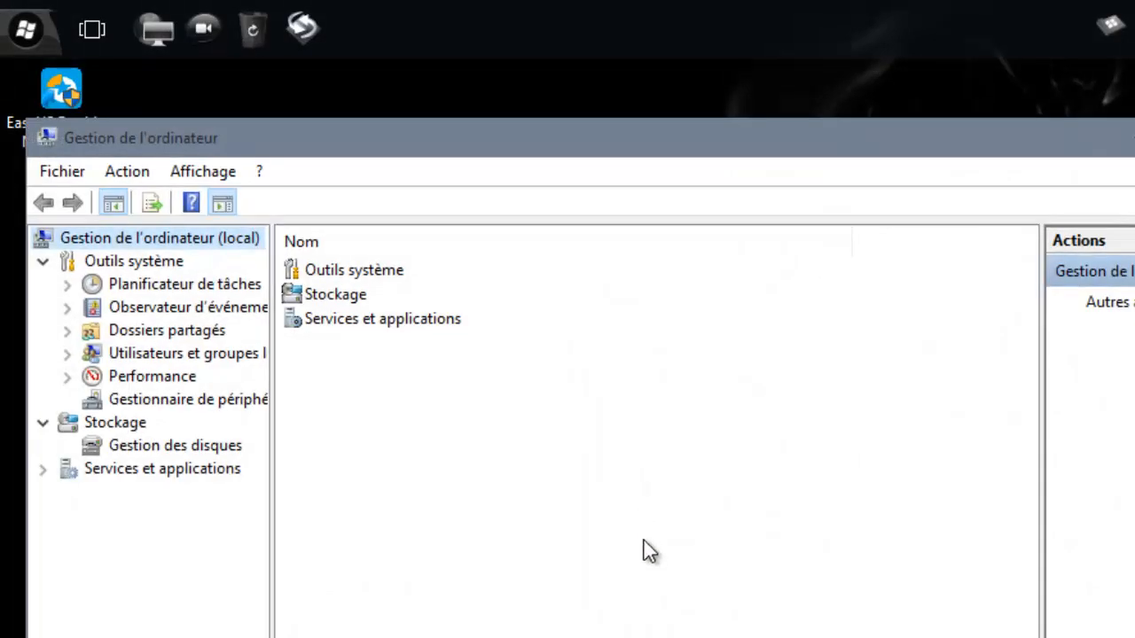
{"action": "left_click", "coordinate": [168, 446]}
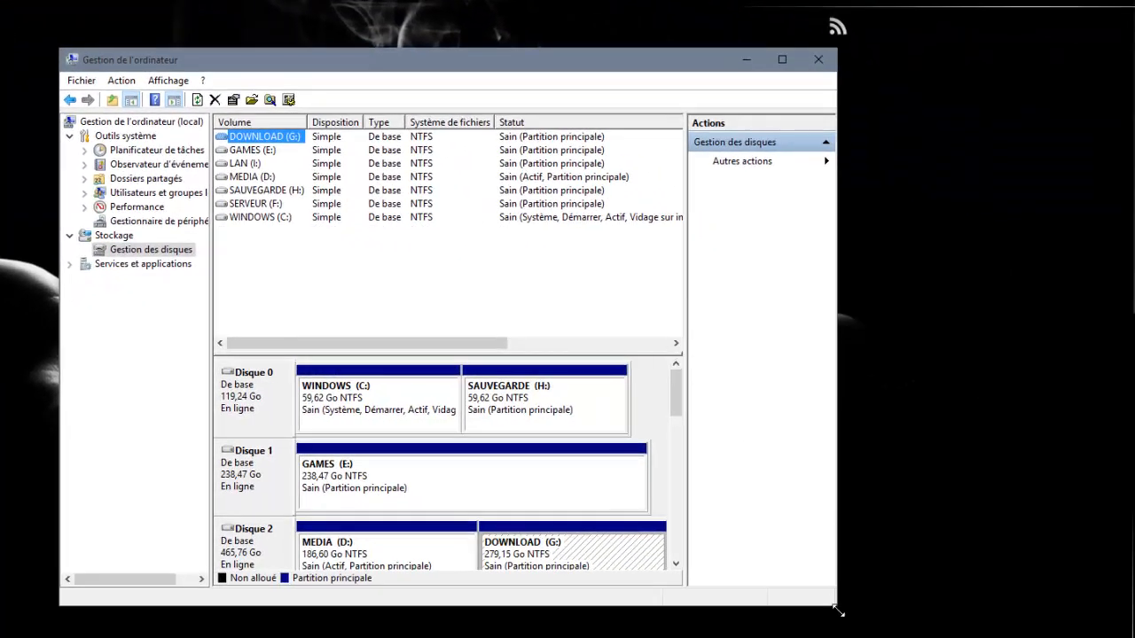
{"action": "left_click_drag", "start_coordinate": [837, 610], "coordinate": [1054, 619]}
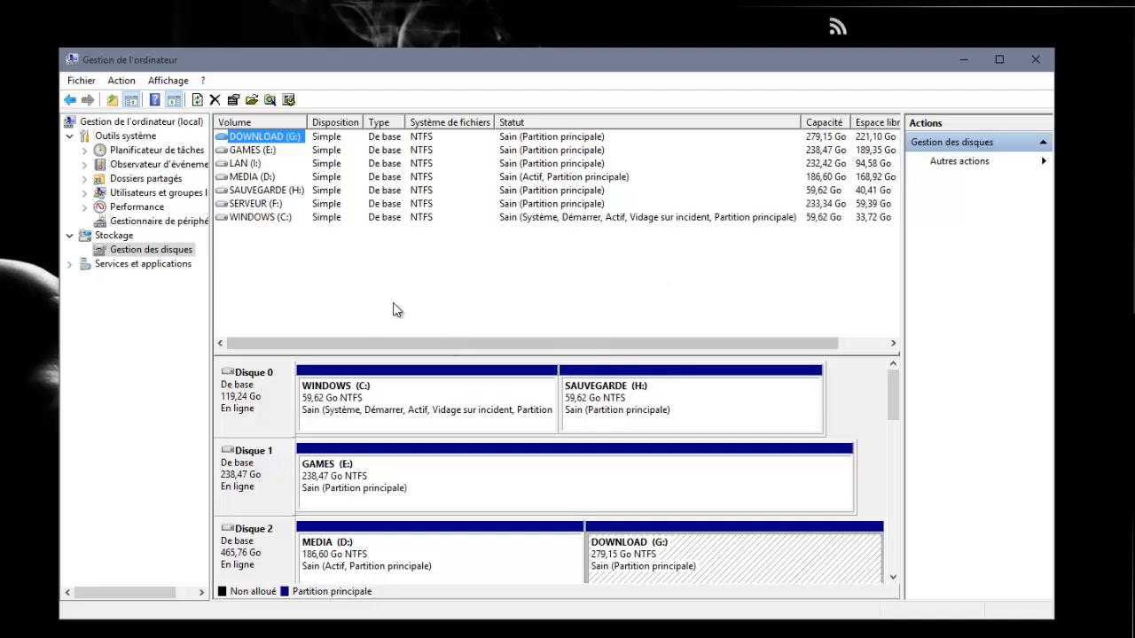
- Examine the partition layout of all disks in the graphical view, then close Computer Management
{"action": "left_click", "coordinate": [483, 277]}
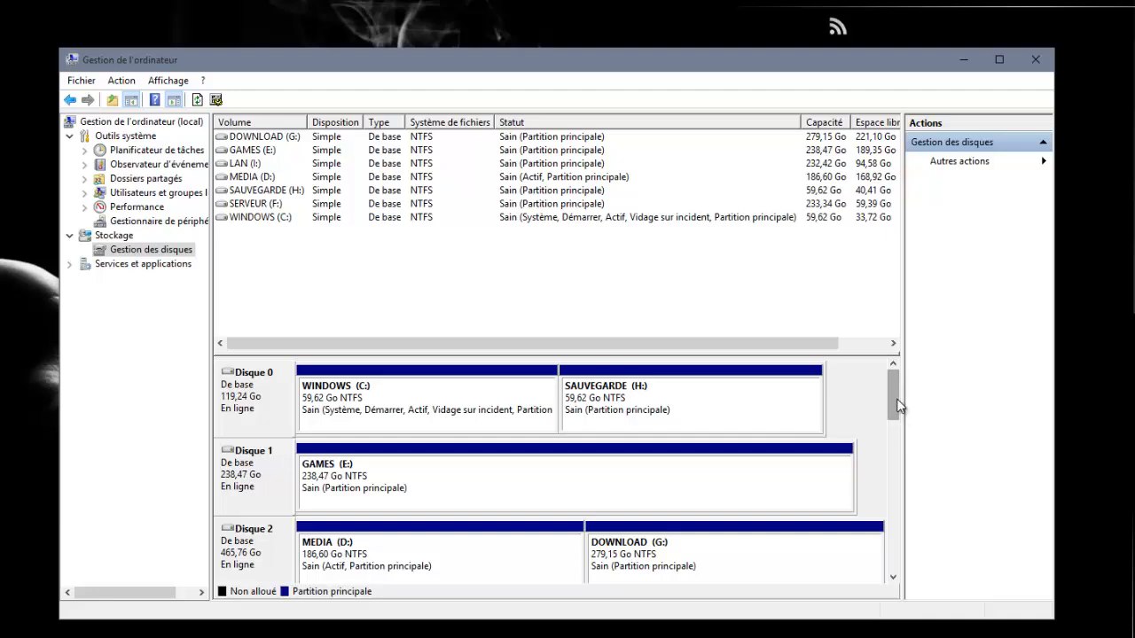
{"action": "left_click_drag", "start_coordinate": [894, 400], "coordinate": [899, 423]}
{"action": "scroll", "coordinate": [898, 426], "scroll_direction": "down", "scroll_amount": 1}
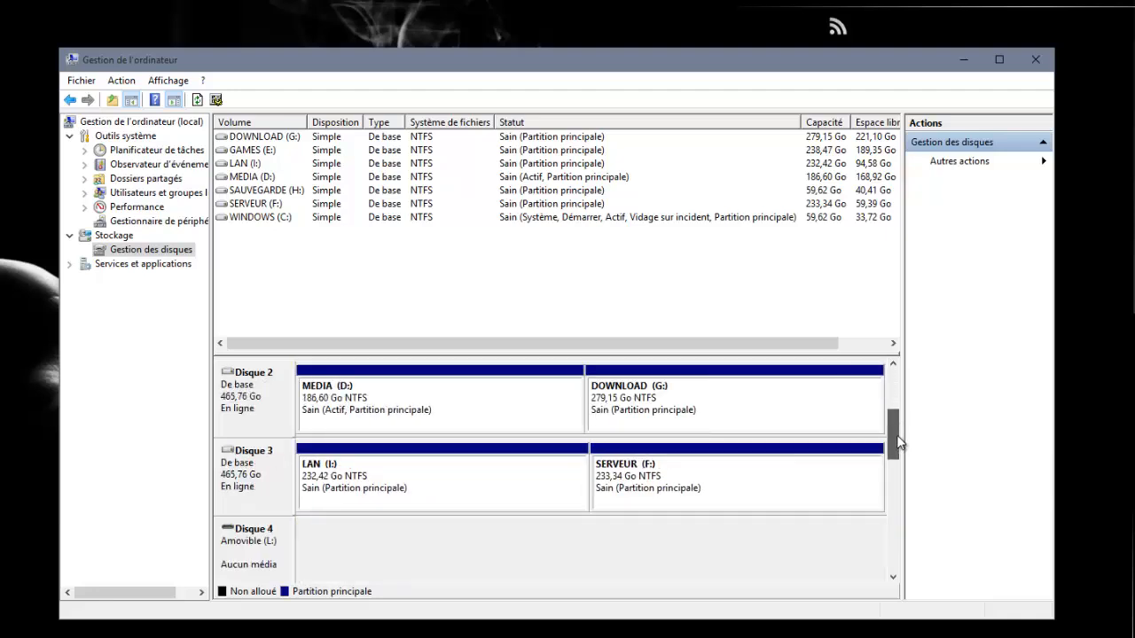
{"action": "scroll", "coordinate": [896, 439], "scroll_direction": "up", "scroll_amount": 2}
{"action": "scroll", "coordinate": [894, 432], "scroll_direction": "down", "scroll_amount": 2}
{"action": "scroll", "coordinate": [894, 417], "scroll_direction": "up", "scroll_amount": 2}
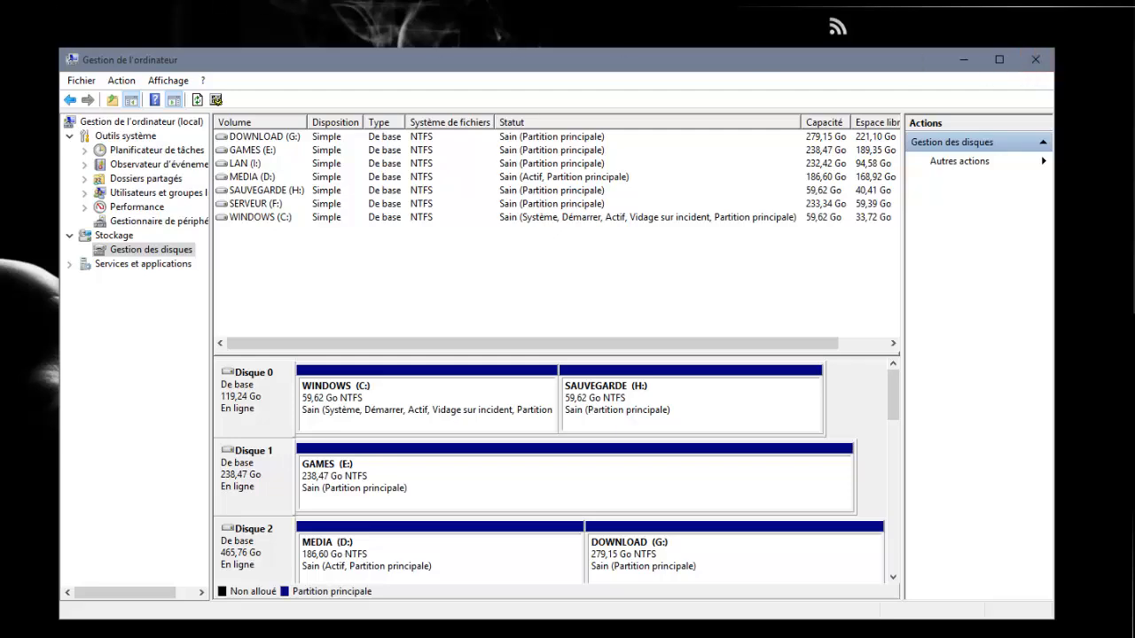
{"action": "left_click", "coordinate": [1036, 60]}
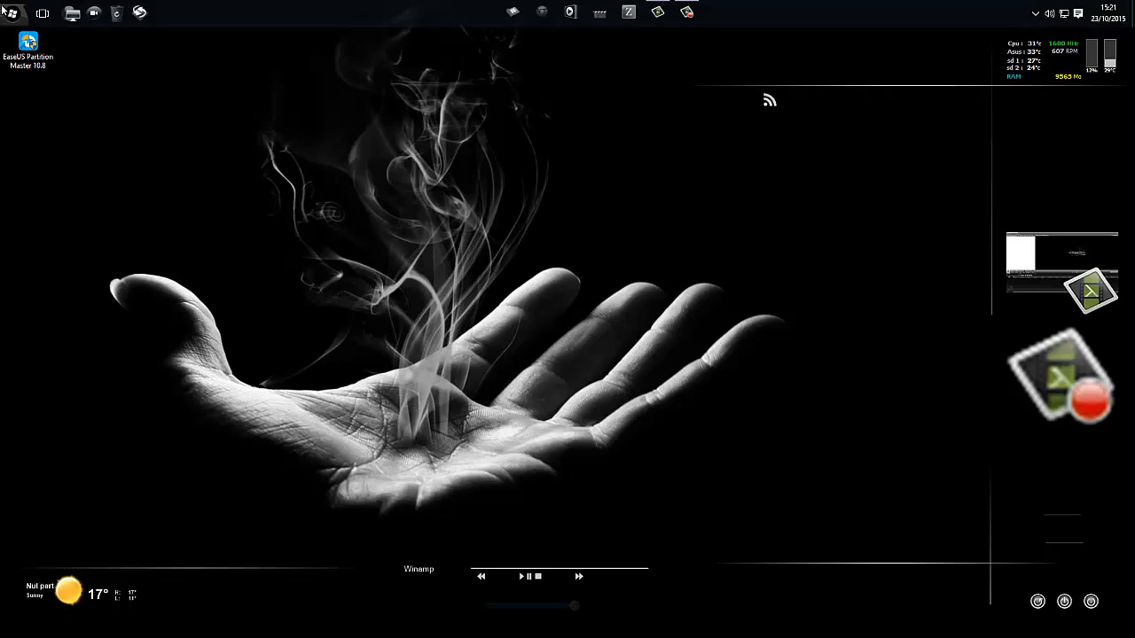
- Switch to Microsoft Edge and open the bookmarked EaseUS Partition page
{"action": "left_click", "coordinate": [11, 12]}
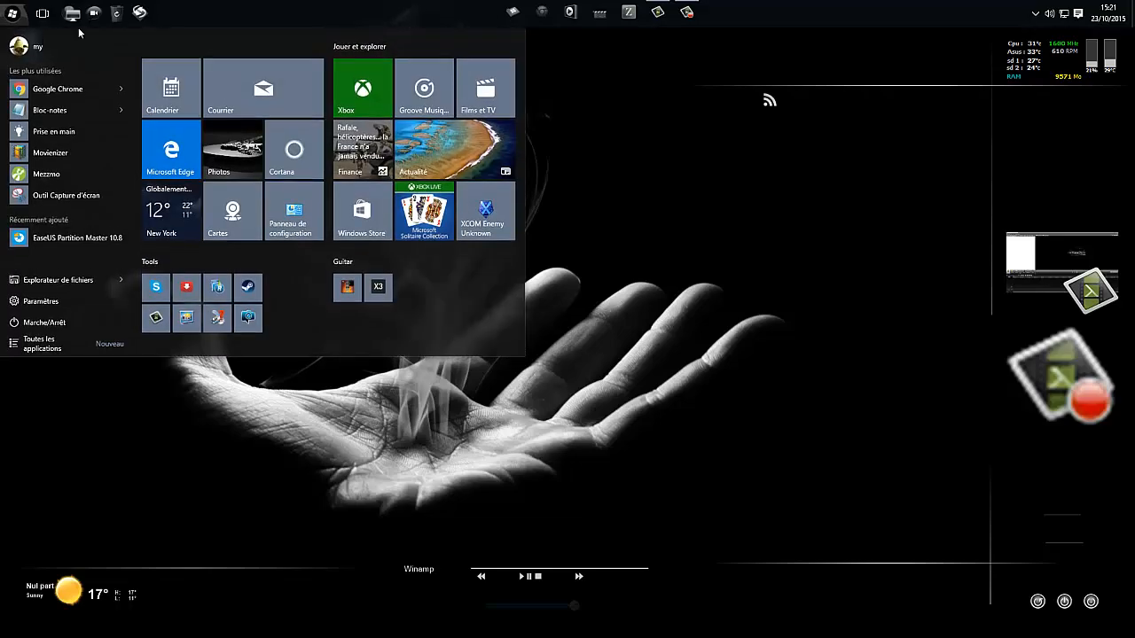
{"action": "left_click", "coordinate": [192, 158]}
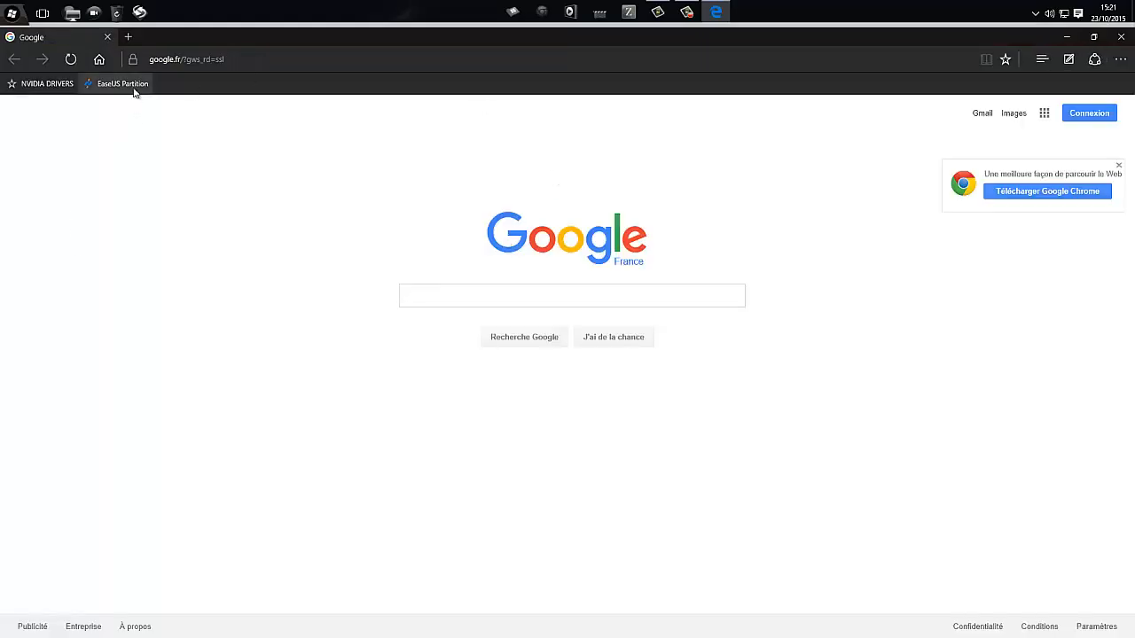
{"action": "left_click", "coordinate": [133, 89]}
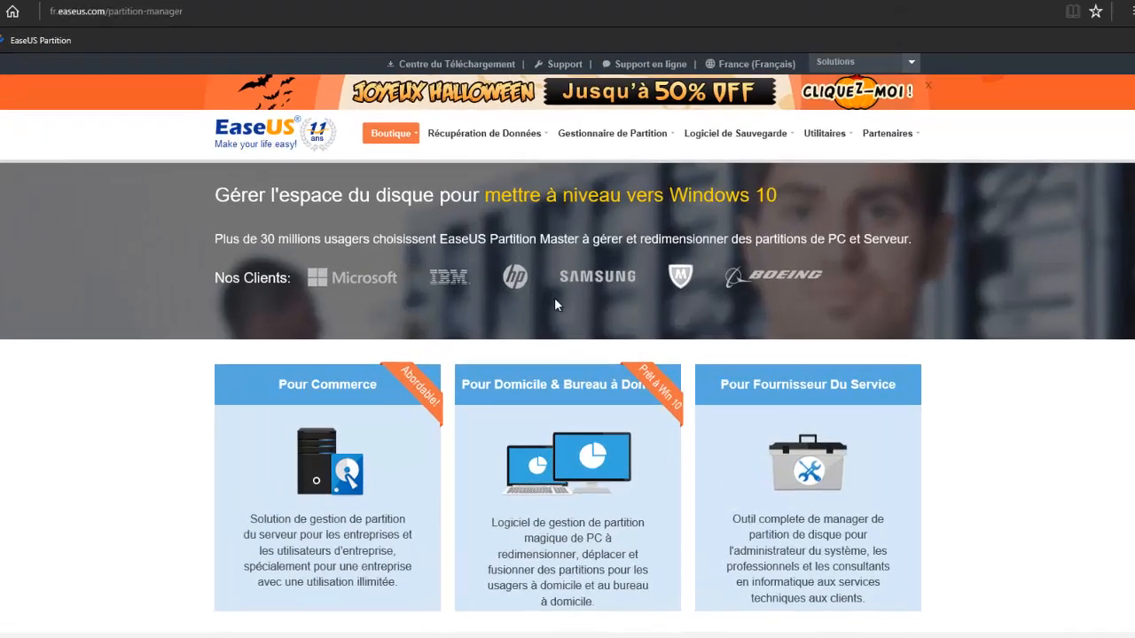
- Download the free Partition Master edition listed under home and home office partition managers
{"action": "mouse_move", "coordinate": [709, 160]}
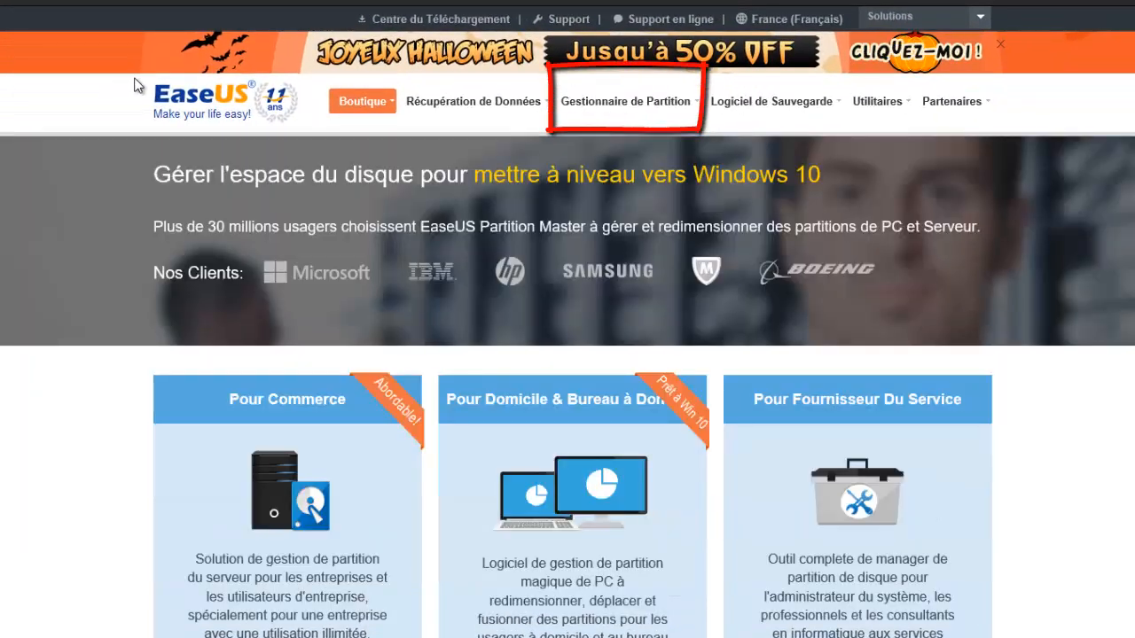
{"action": "mouse_move", "coordinate": [641, 108]}
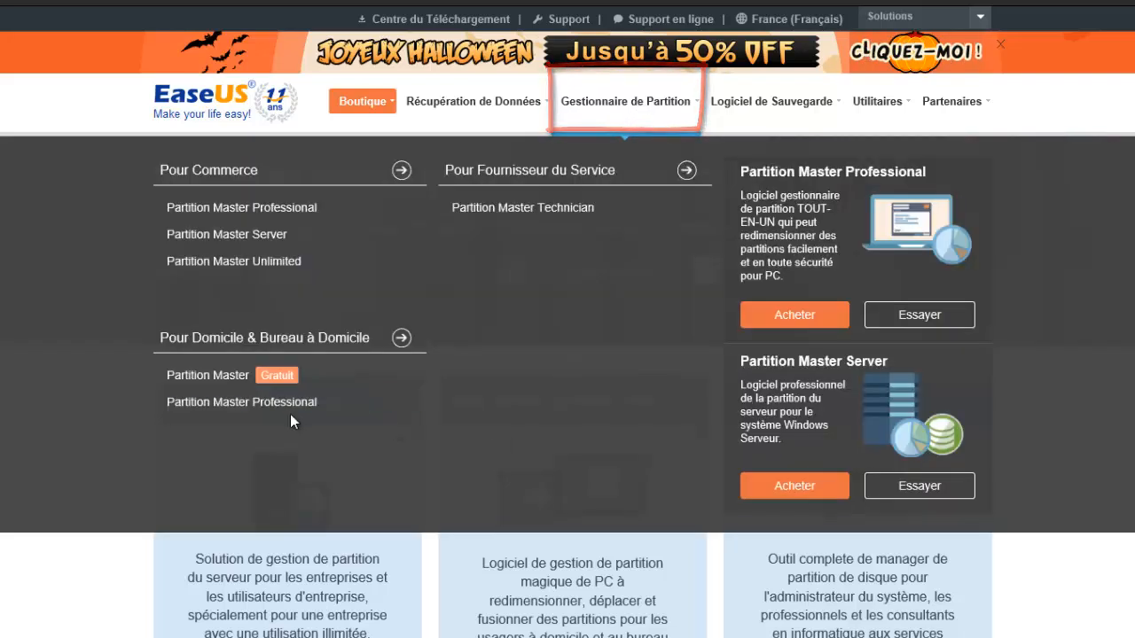
{"action": "mouse_move", "coordinate": [202, 383]}
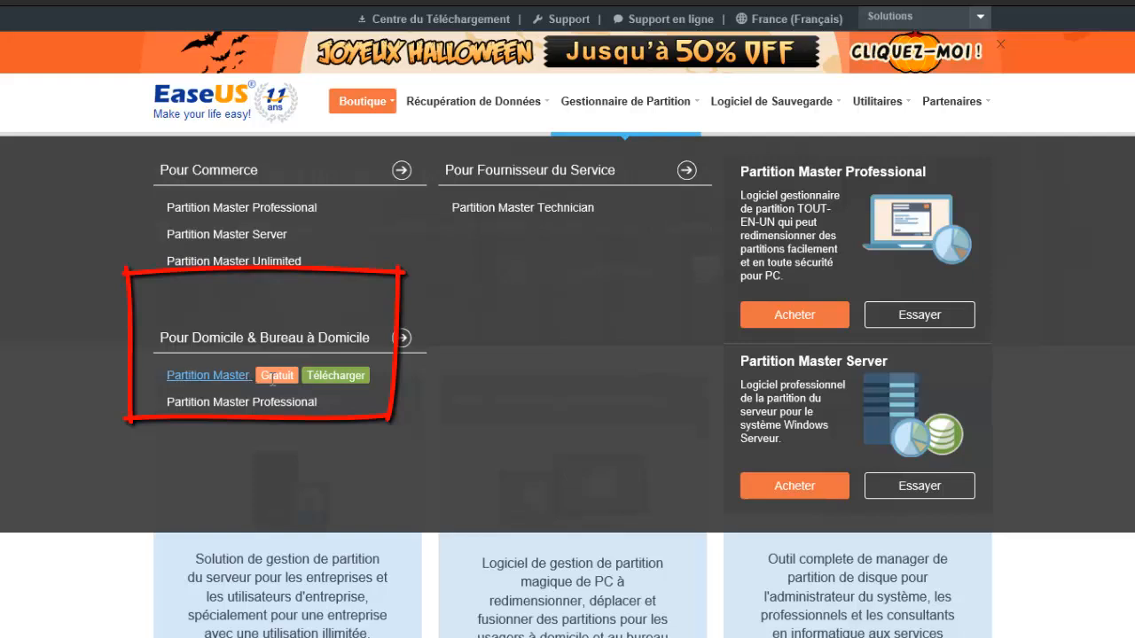
{"action": "left_click", "coordinate": [327, 383]}
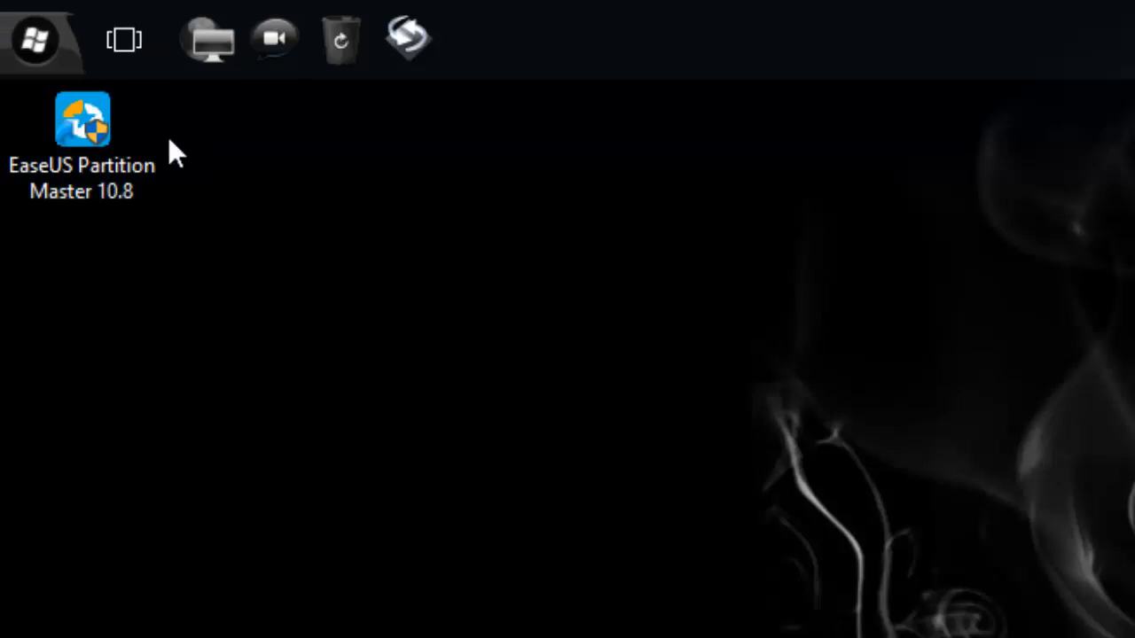
- Launch EaseUS Partition Master 10.8 and arrange an enlarged Disk Management window beside its welcome window
{"action": "double_click", "coordinate": [90, 168]}
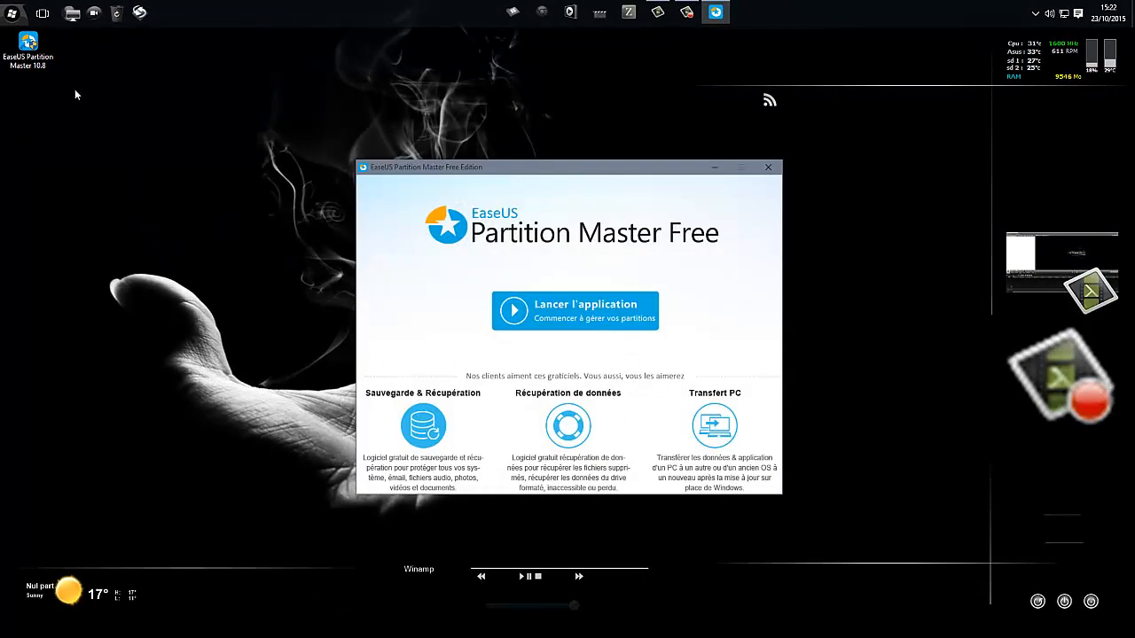
{"action": "right_click", "coordinate": [11, 12]}
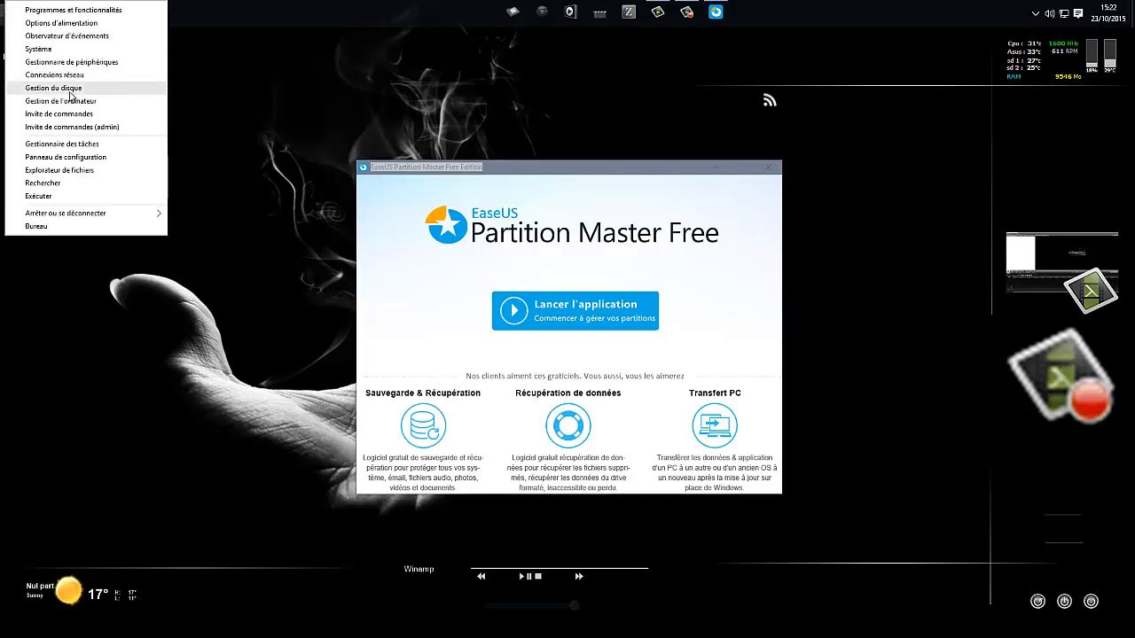
{"action": "left_click", "coordinate": [71, 89]}
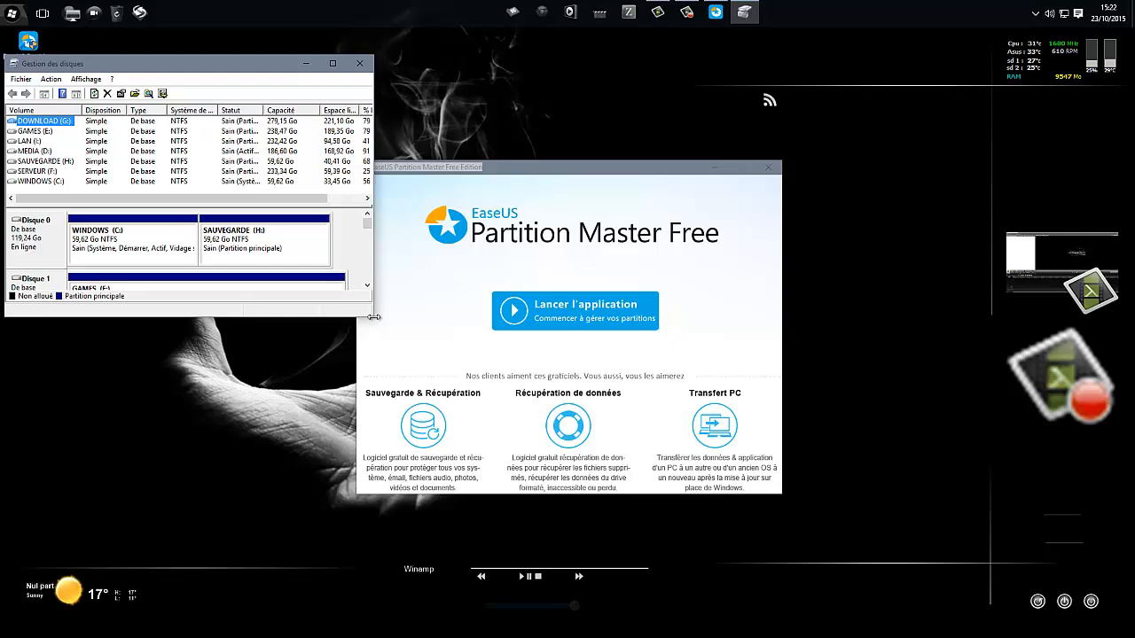
{"action": "left_click_drag", "start_coordinate": [372, 318], "coordinate": [564, 497]}
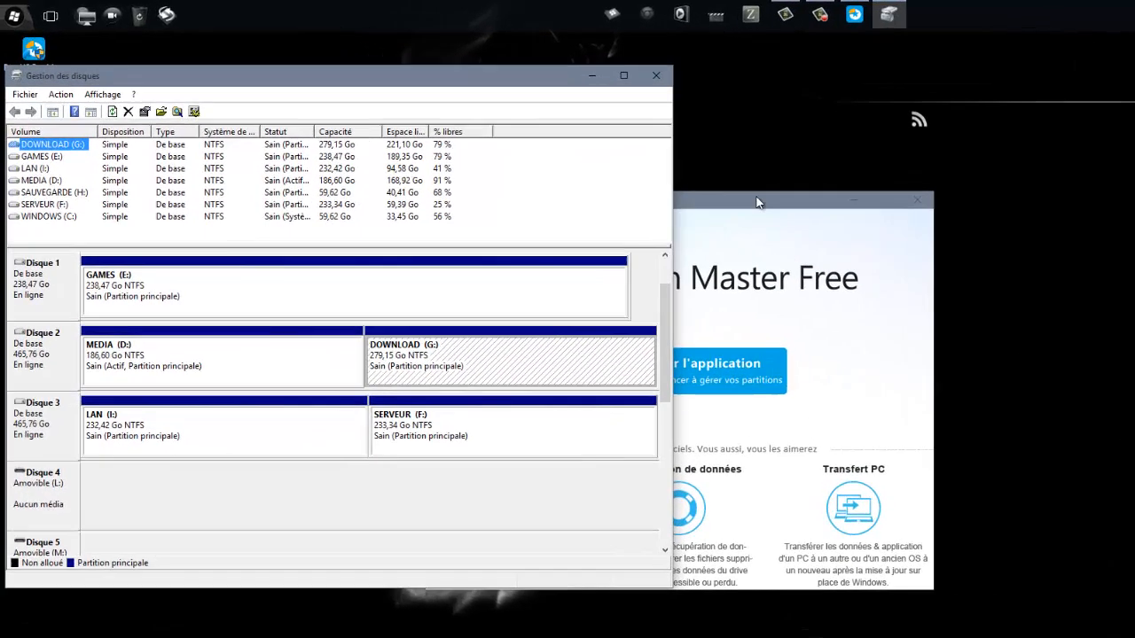
{"action": "left_click_drag", "start_coordinate": [638, 167], "coordinate": [768, 155]}
{"action": "left_click_drag", "start_coordinate": [930, 189], "coordinate": [943, 156]}
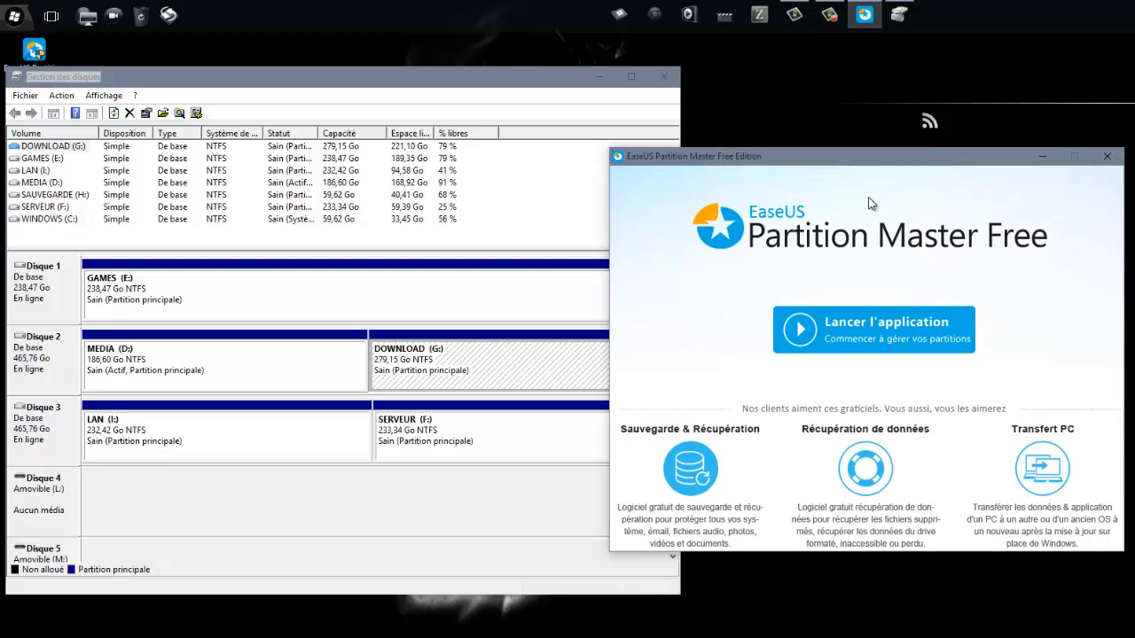
- Start the main partition manager from the EaseUS welcome window and select partition H: SAUVEGARDE
{"action": "left_click", "coordinate": [860, 333]}
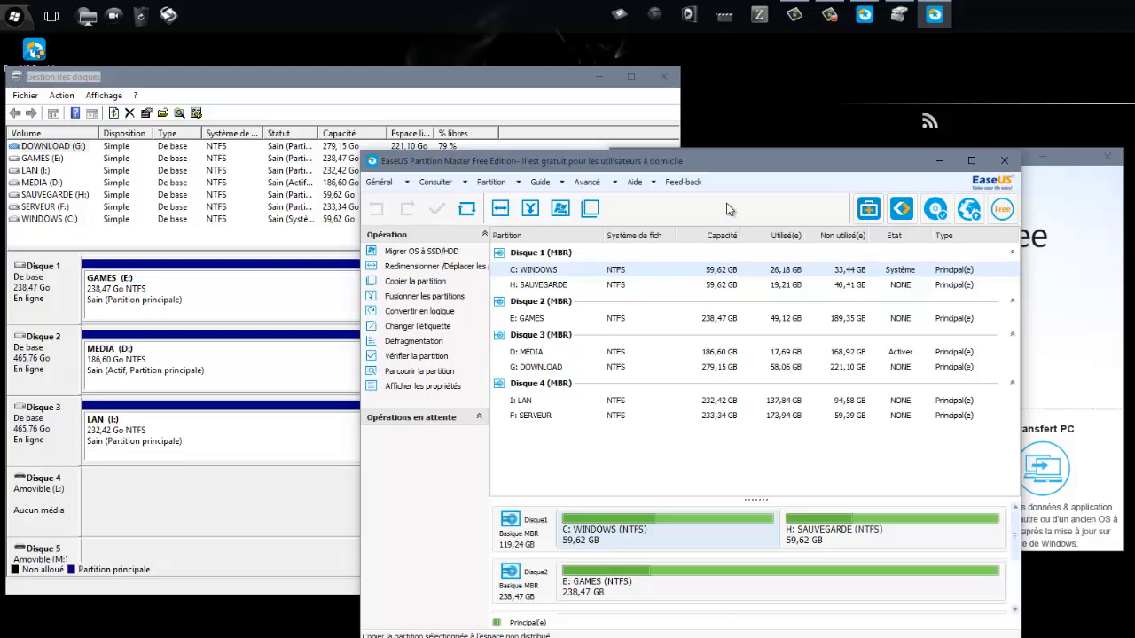
{"action": "left_click_drag", "start_coordinate": [702, 162], "coordinate": [768, 181]}
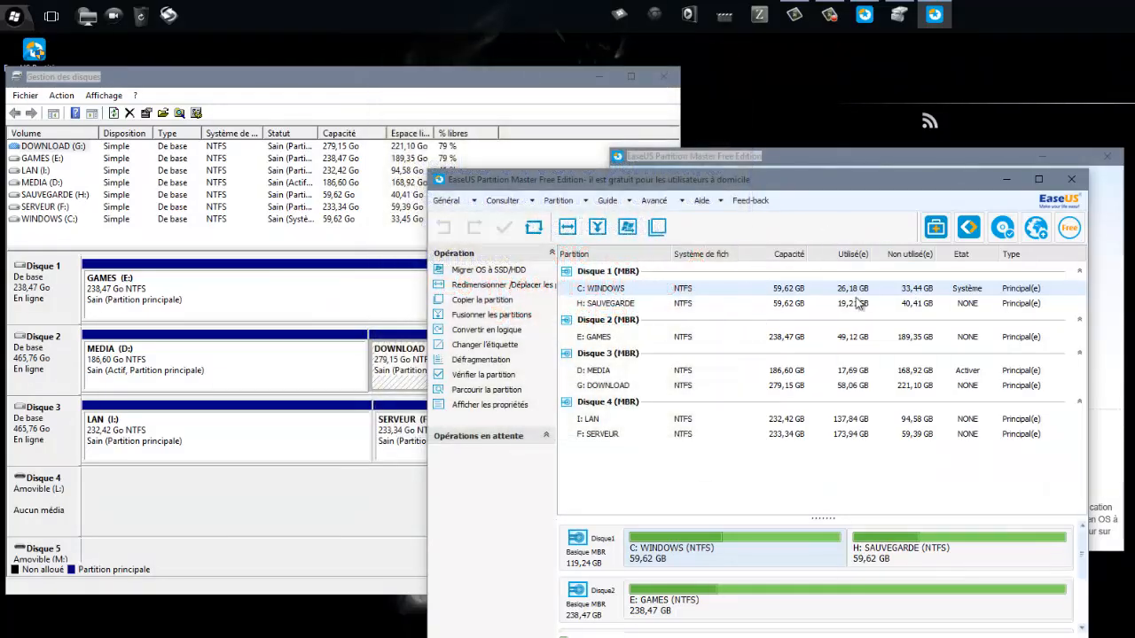
{"action": "left_click", "coordinate": [616, 304]}
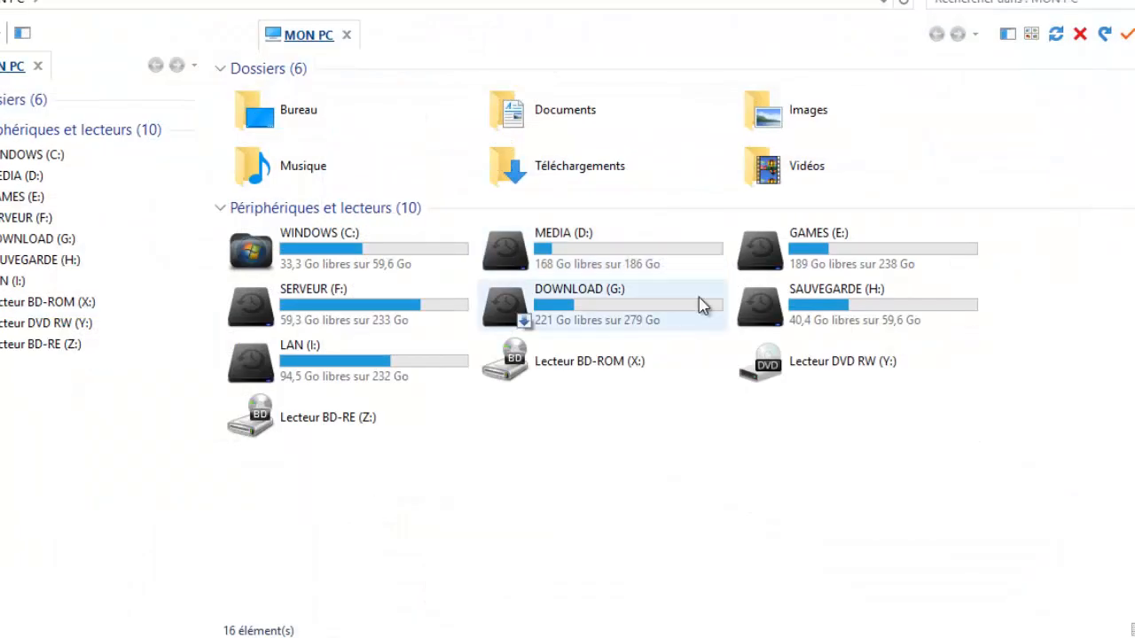
- Switch to the file explorer and review the files and folders stored on drive SAUVEGARDE (H:)
{"action": "double_click", "coordinate": [892, 309]}
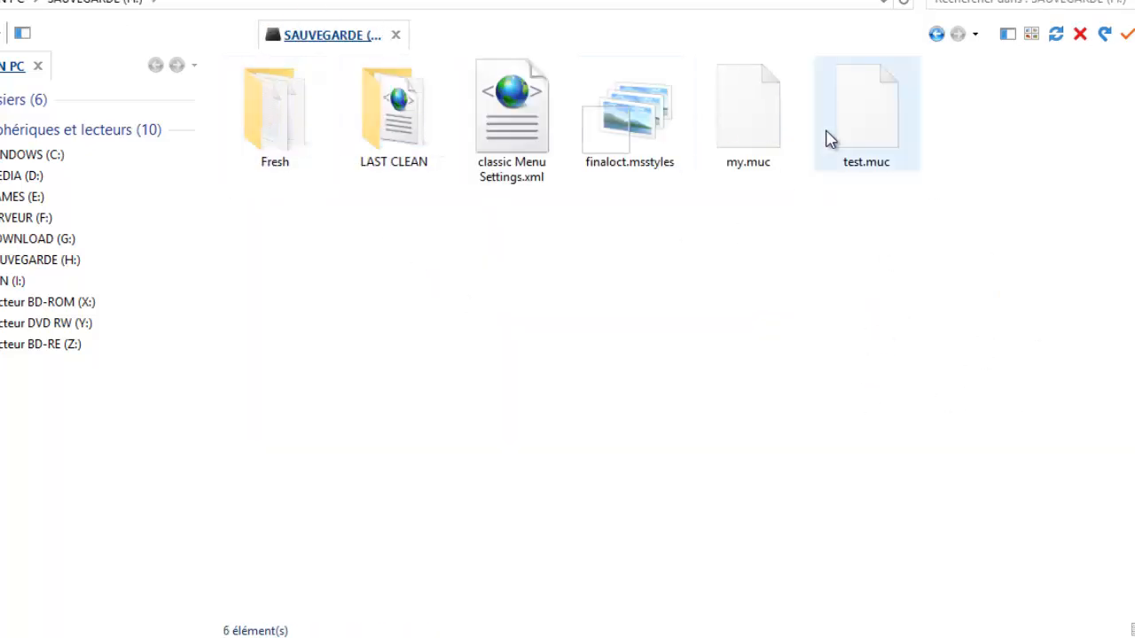
{"action": "left_click_drag", "start_coordinate": [979, 225], "coordinate": [287, 100]}
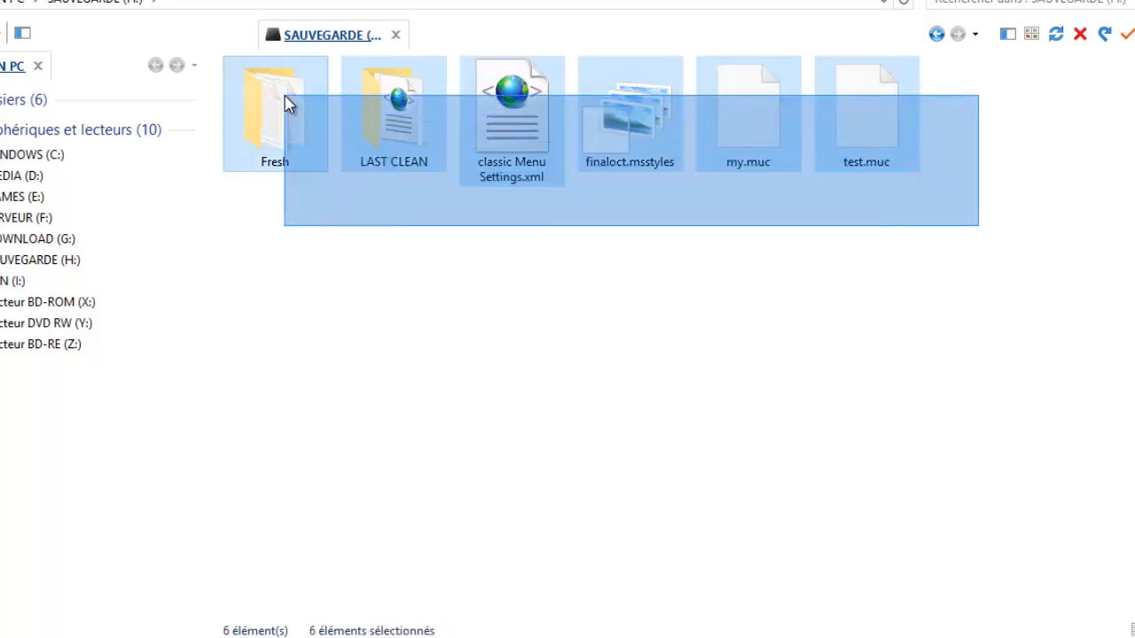
{"action": "key", "text": "Escape"}
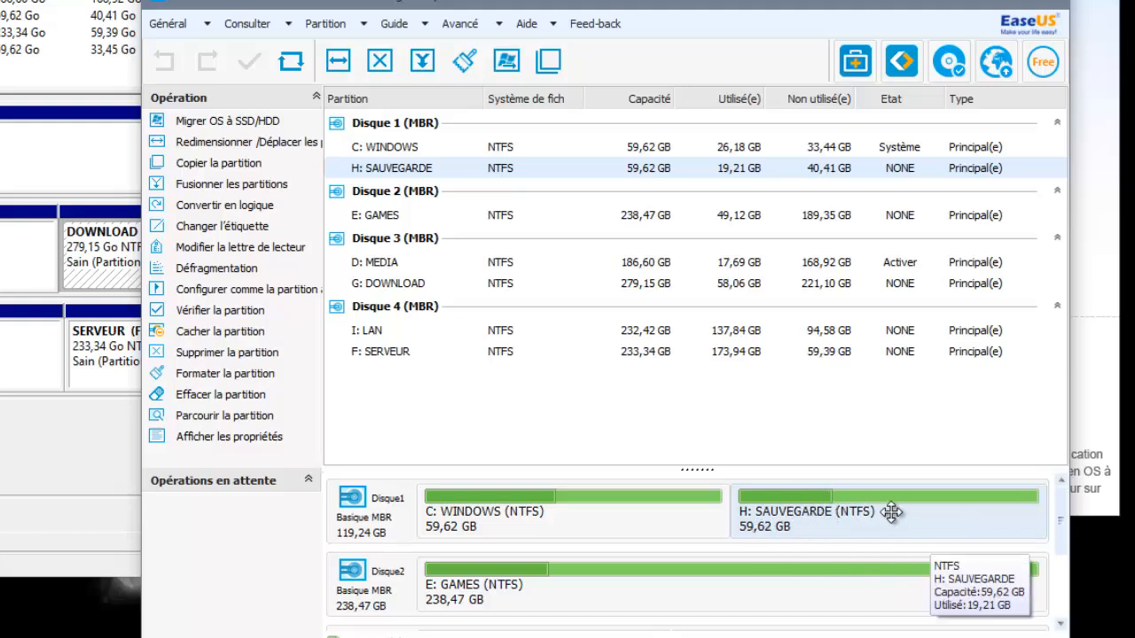
- Return to EaseUS Partition Master and open the resize/move settings for partition H: SAUVEGARDE on disk 1
{"action": "left_click", "coordinate": [642, 520]}
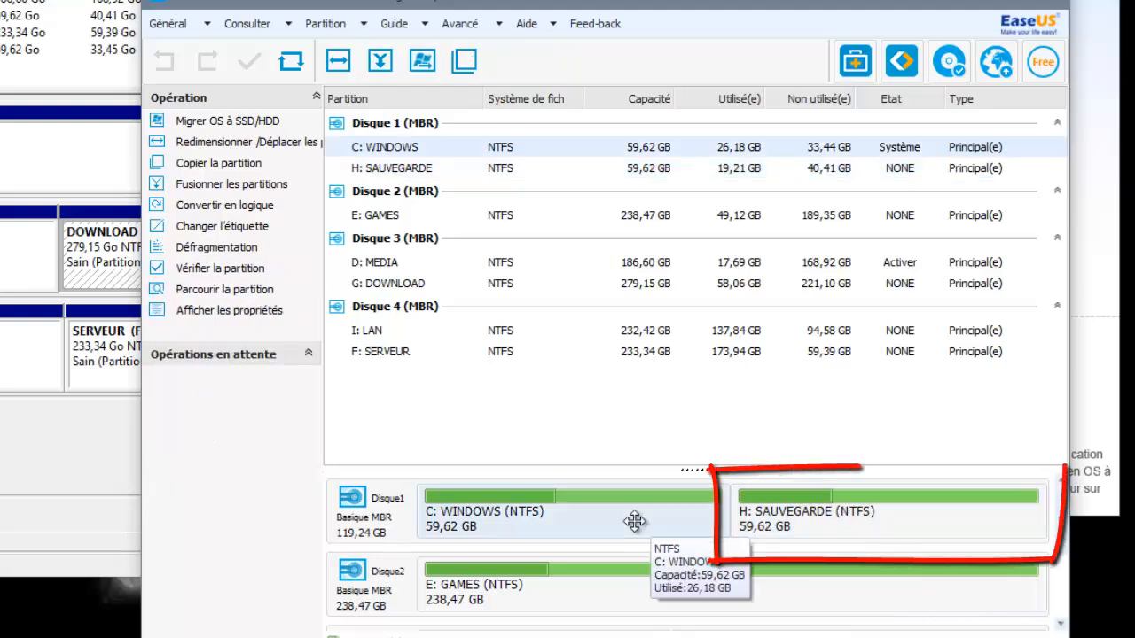
{"action": "left_click", "coordinate": [839, 525]}
{"action": "right_click", "coordinate": [865, 518]}
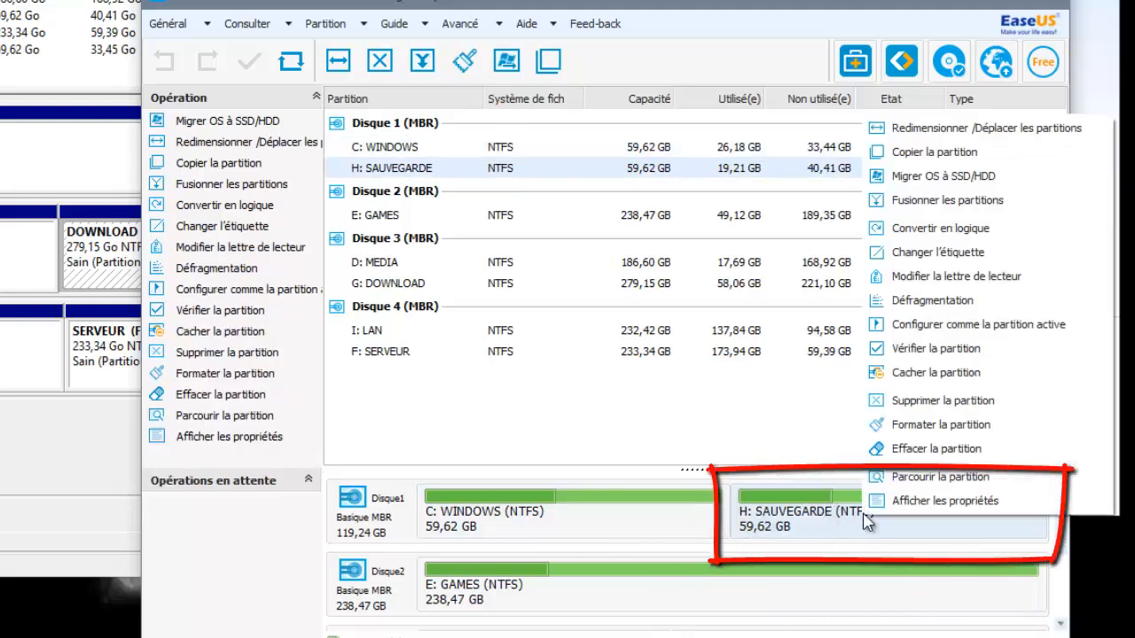
{"action": "left_click", "coordinate": [954, 132]}
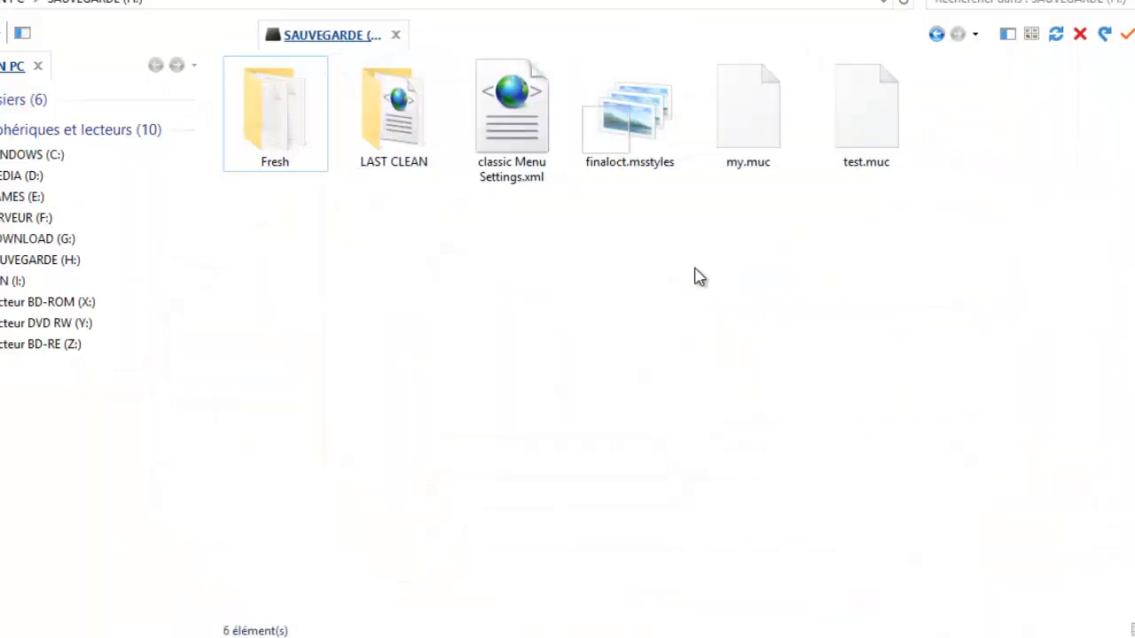
- Check the used and free space of drive SAUVEGARDE (H:) in its properties from the file explorer
{"action": "right_click", "coordinate": [694, 273]}
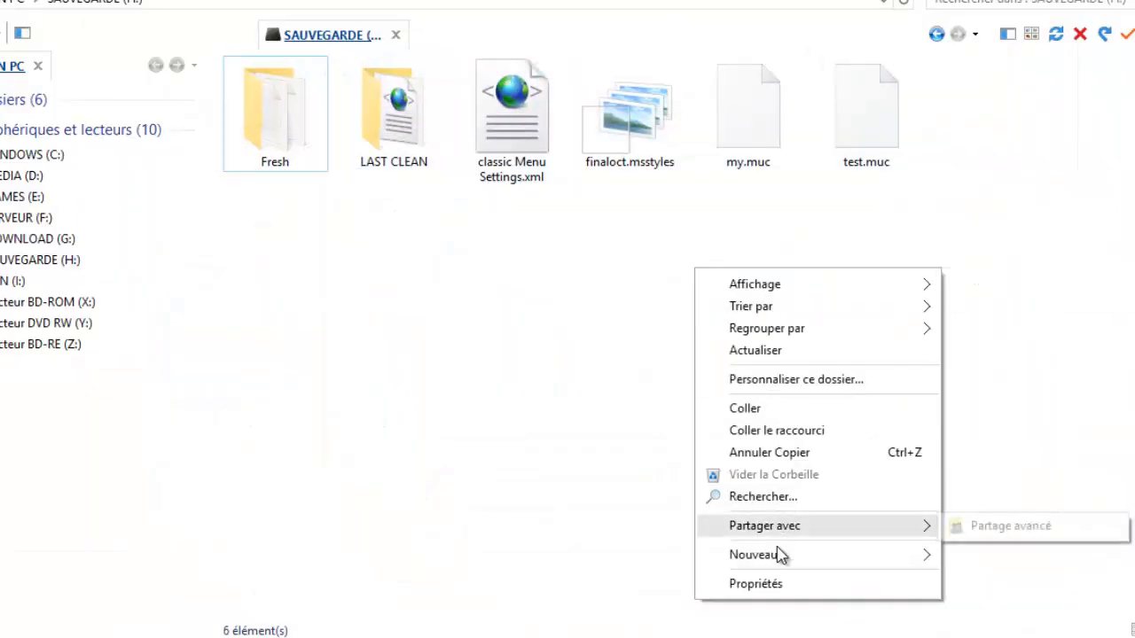
{"action": "left_click", "coordinate": [755, 584]}
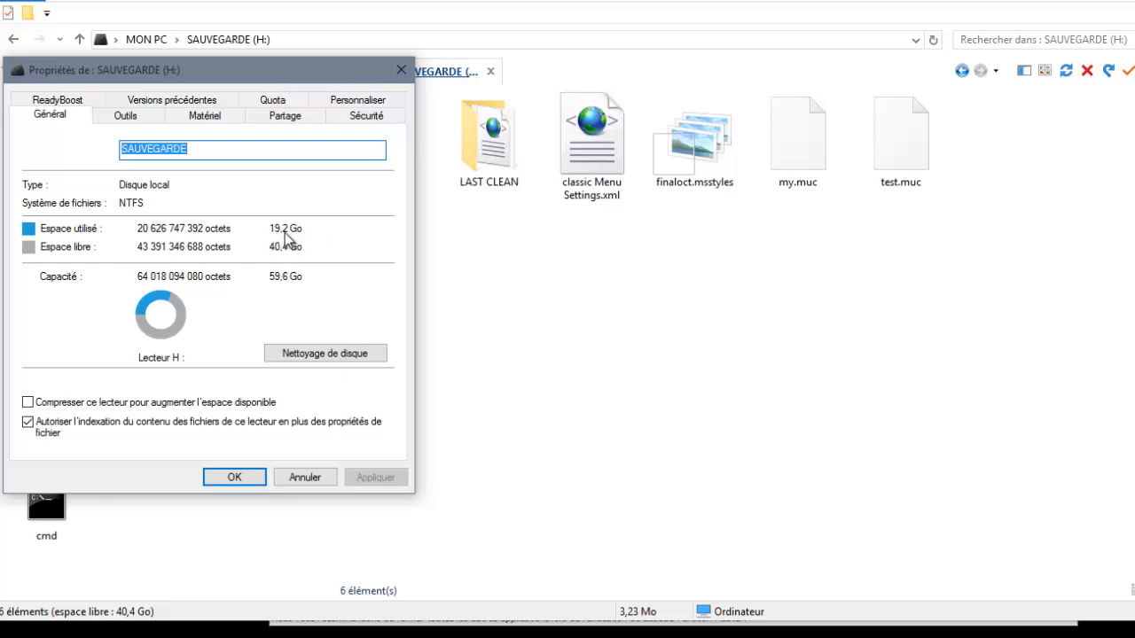
{"action": "left_click", "coordinate": [306, 480]}
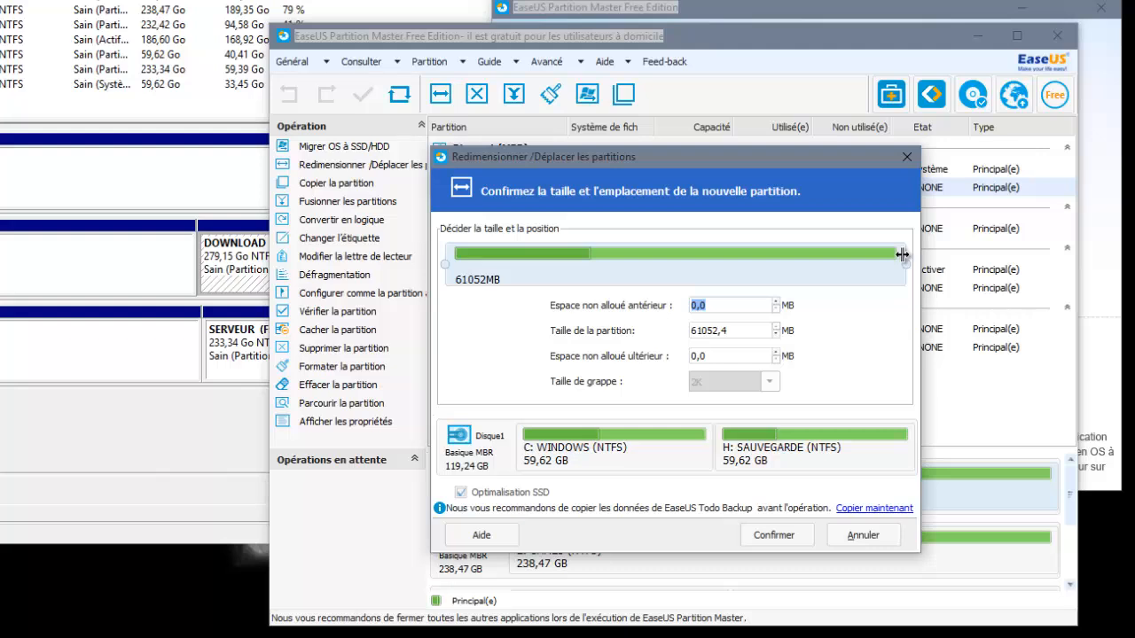
- Shrink partition H: SAUVEGARDE to 21603 MB with the unallocated space after it, and confirm the new size
{"action": "left_click_drag", "start_coordinate": [903, 255], "coordinate": [570, 256]}
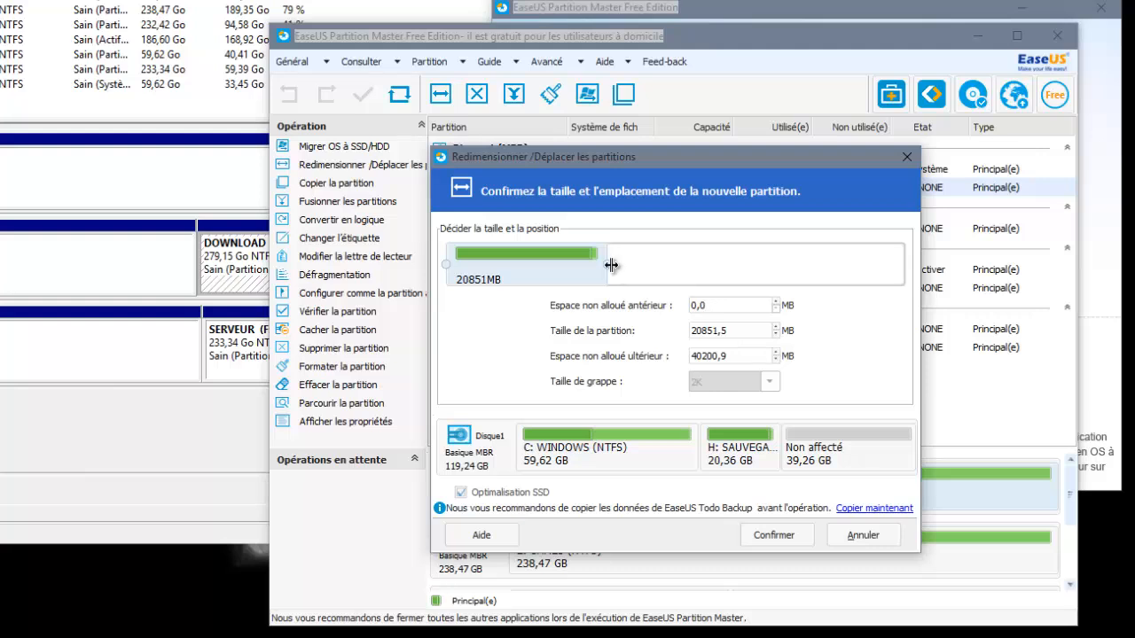
{"action": "left_click_drag", "start_coordinate": [611, 264], "coordinate": [620, 266]}
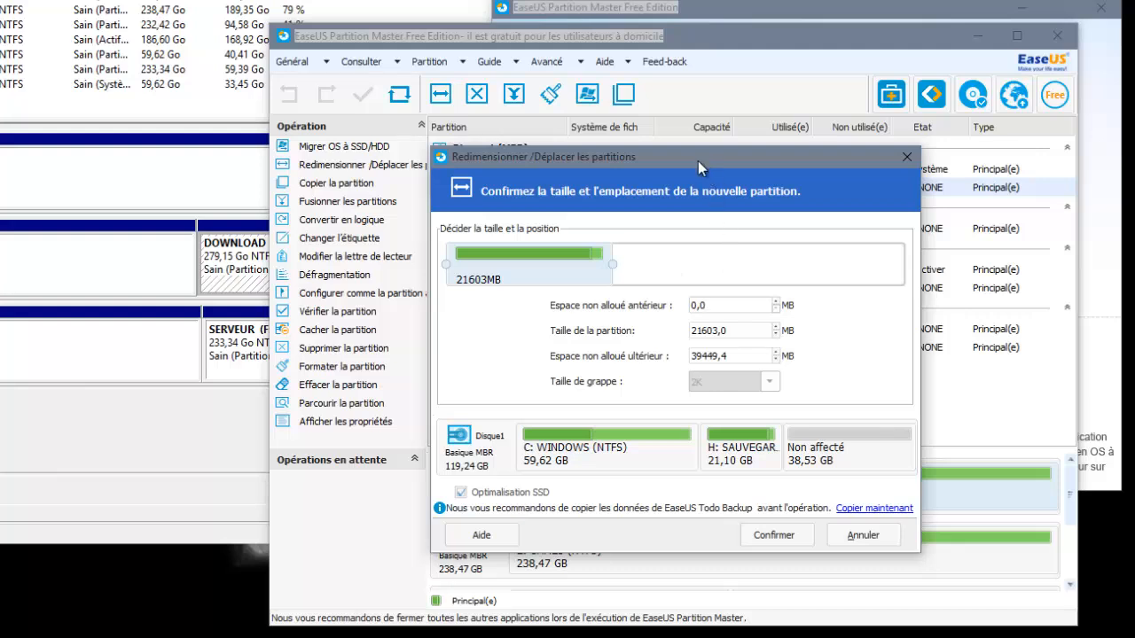
{"action": "left_click_drag", "start_coordinate": [698, 161], "coordinate": [703, 85]}
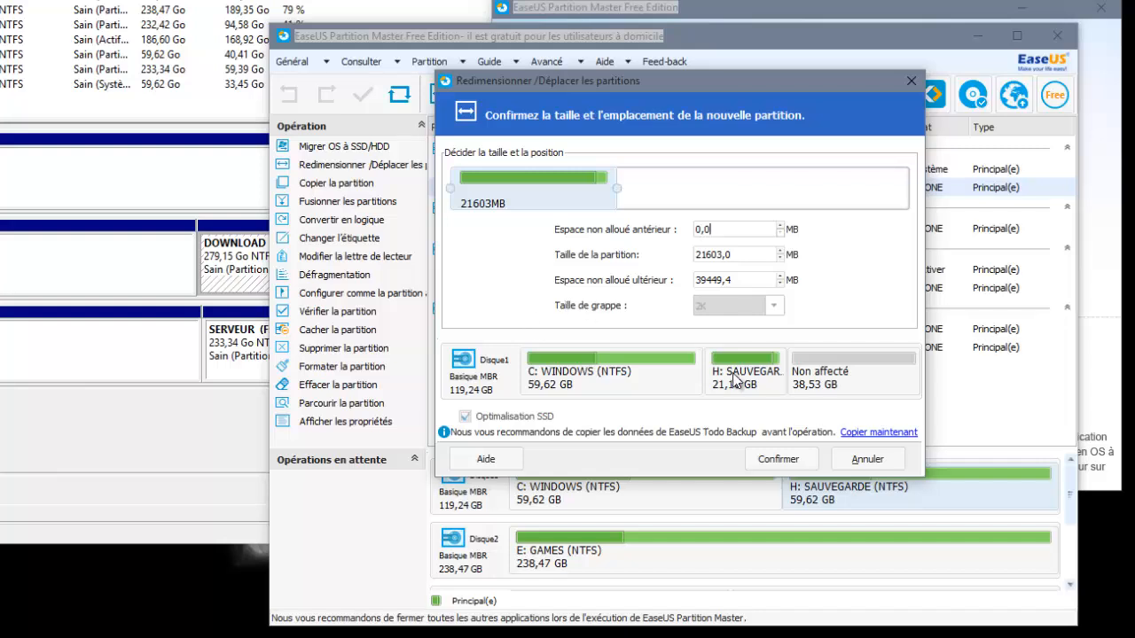
{"action": "left_click", "coordinate": [792, 462]}
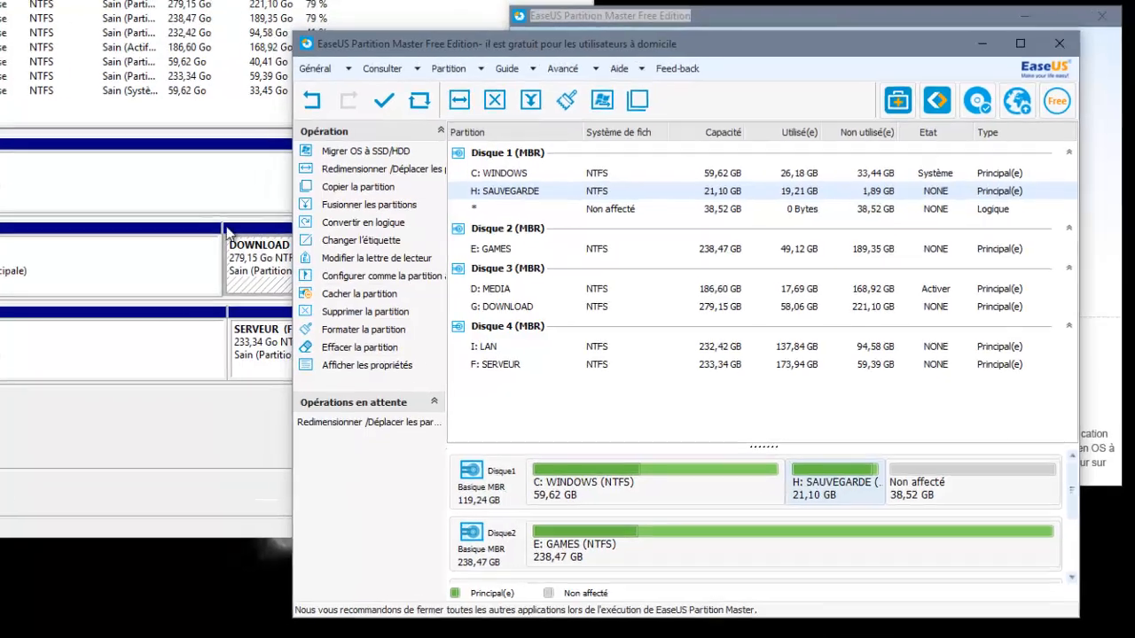
- Switch to Windows Disk Management and examine the size of SAUVEGARDE (H:) on the same disk as WINDOWS (C:)
{"action": "left_click", "coordinate": [149, 189]}
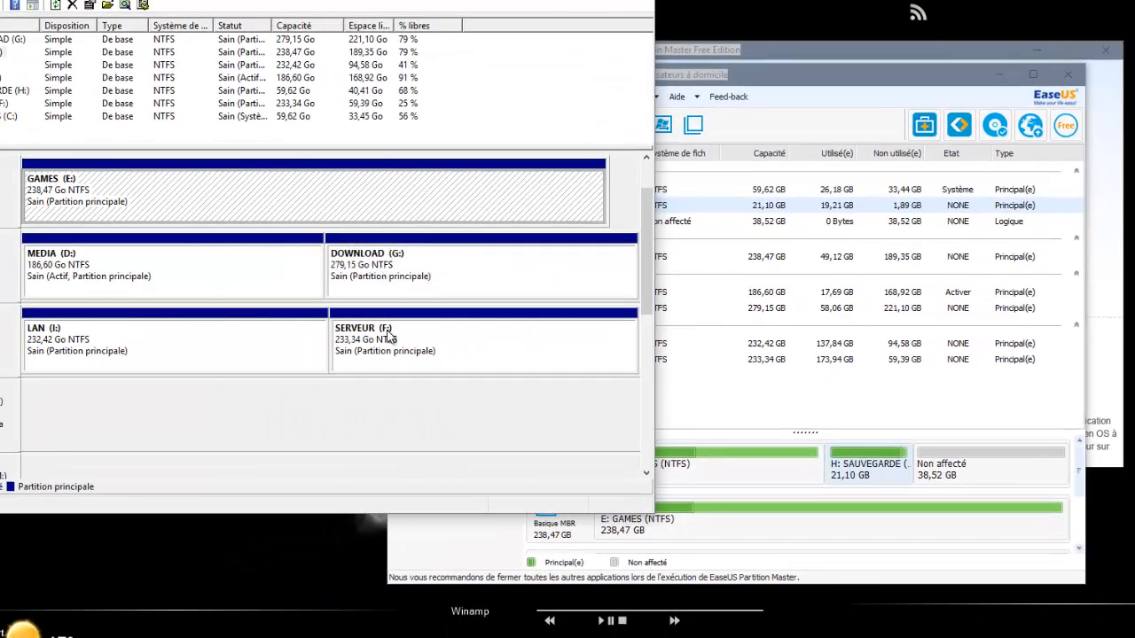
{"action": "left_click", "coordinate": [643, 171]}
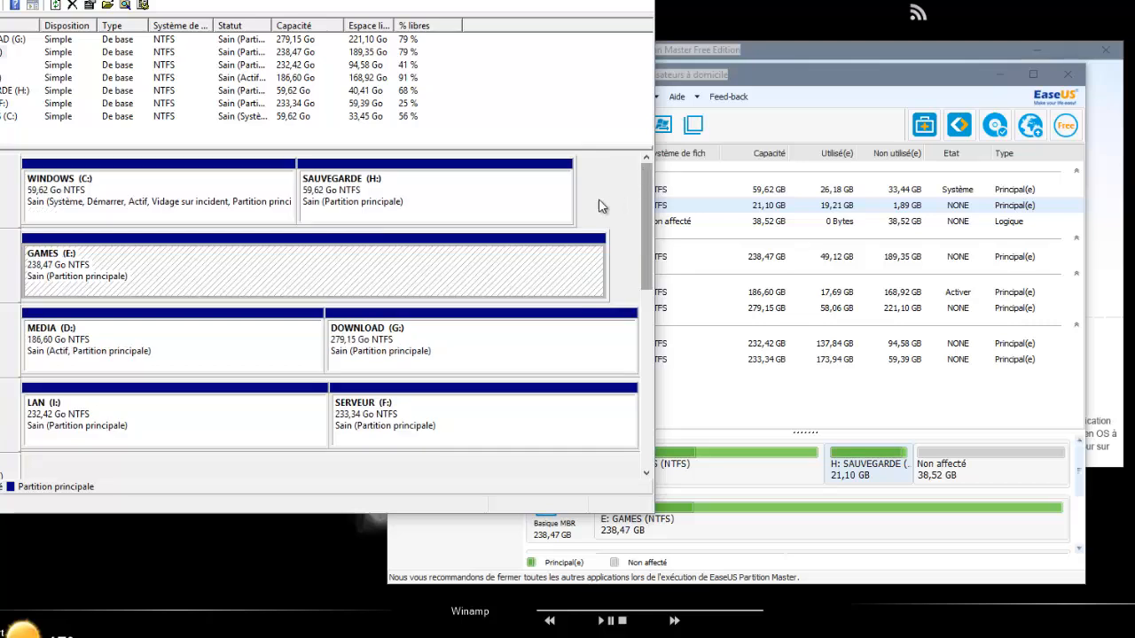
{"action": "left_click", "coordinate": [479, 193]}
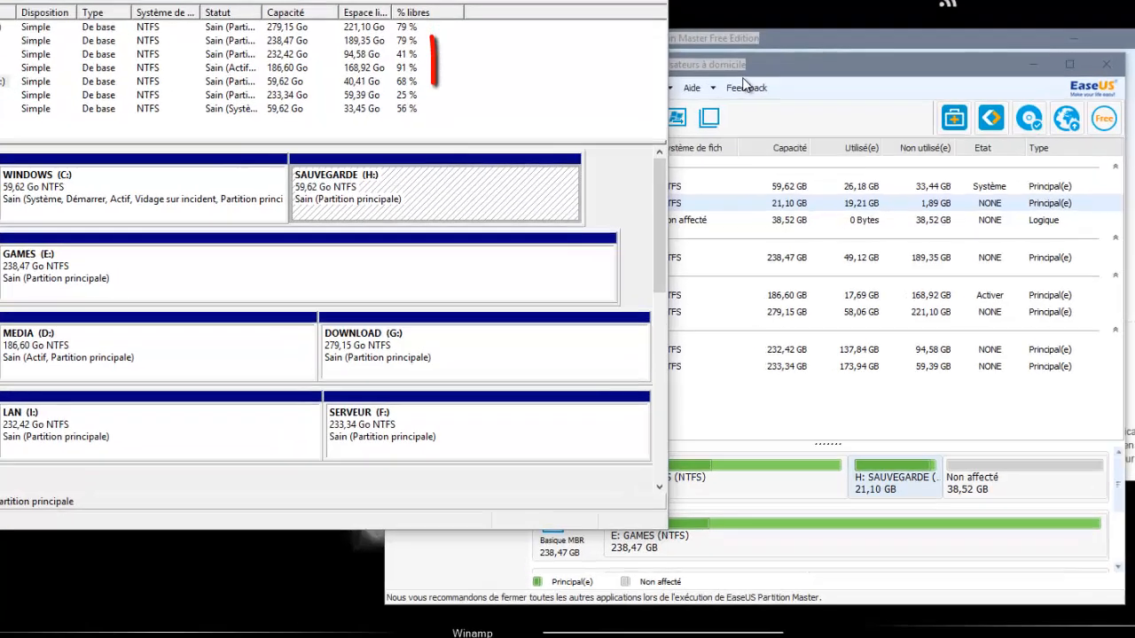
- Return to EaseUS Partition Master, apply the pending resize of H: SAUVEGARDE, and close the completion message
{"action": "left_click", "coordinate": [743, 83]}
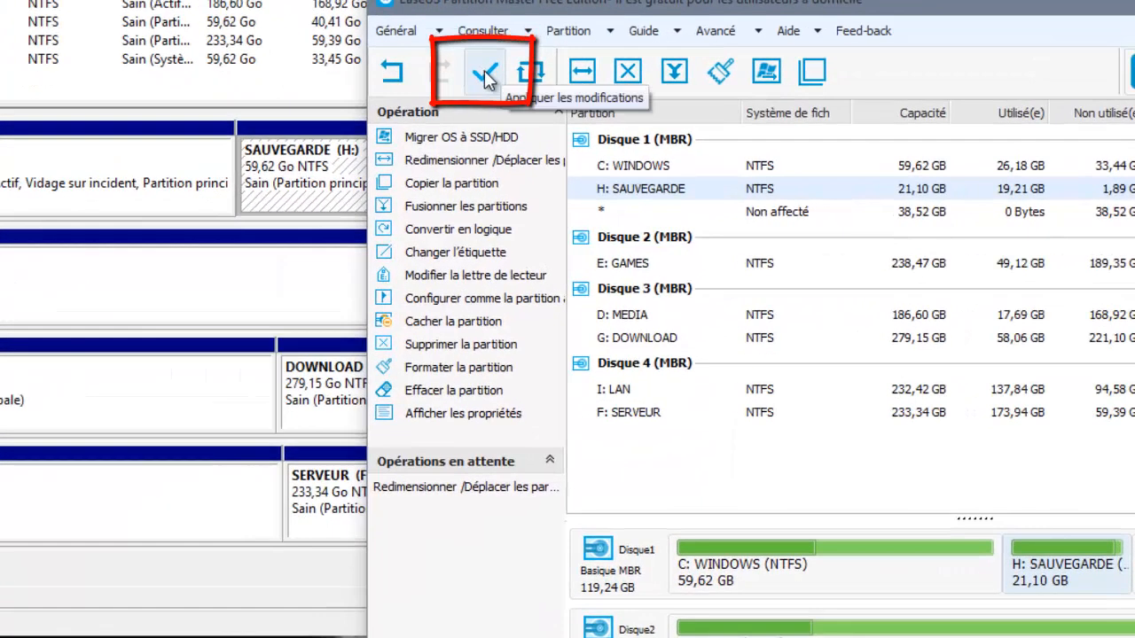
{"action": "left_click", "coordinate": [486, 78]}
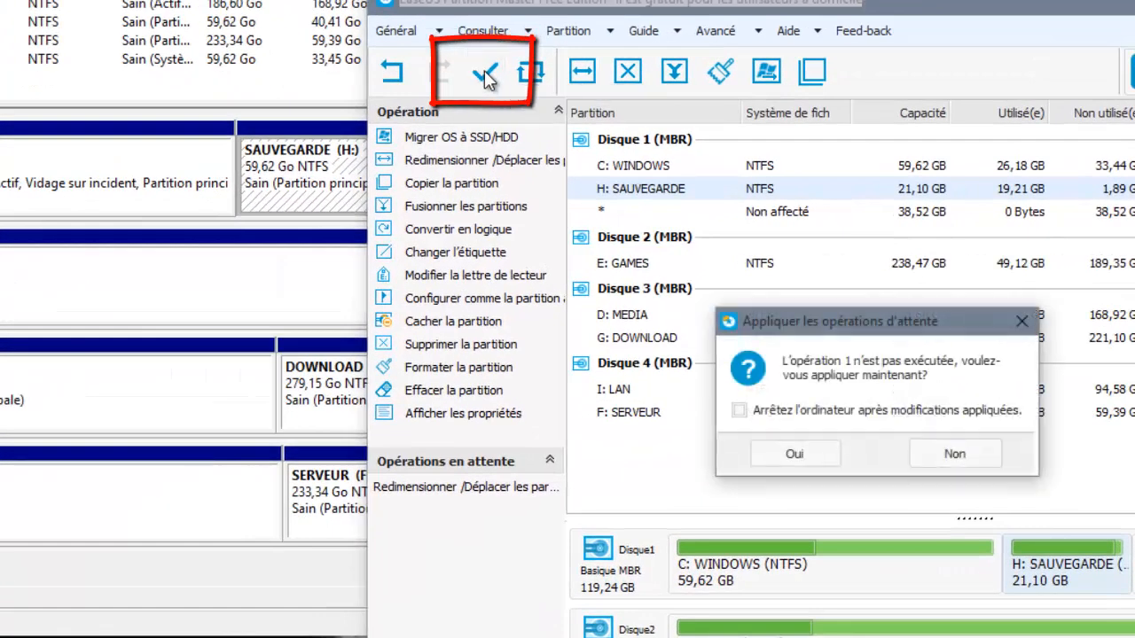
{"action": "left_click", "coordinate": [795, 454]}
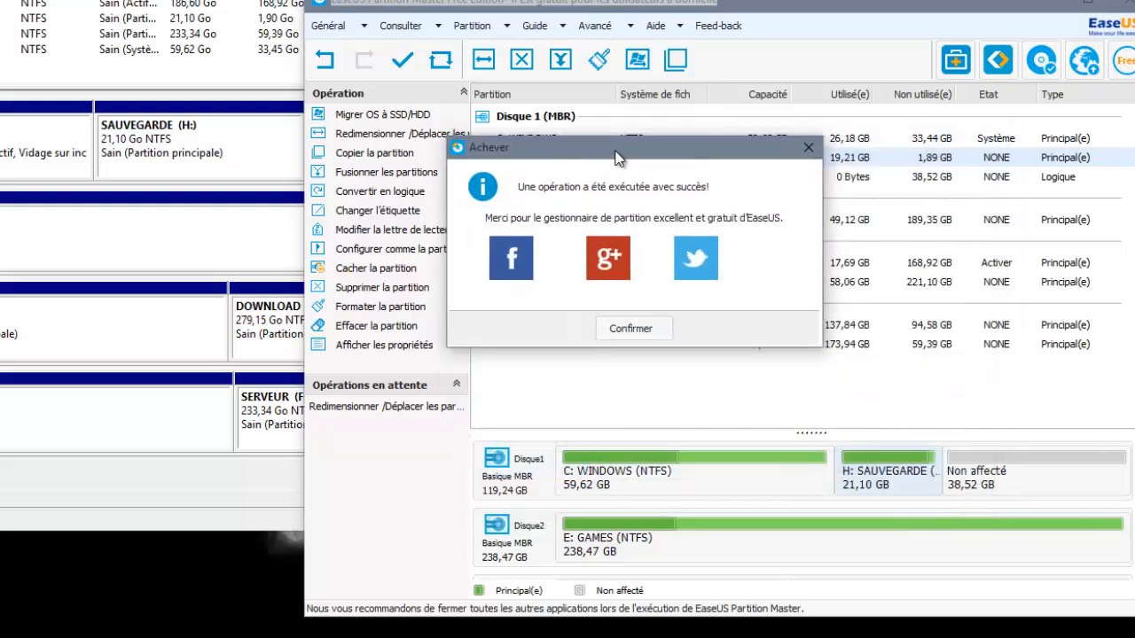
{"action": "left_click", "coordinate": [811, 151]}
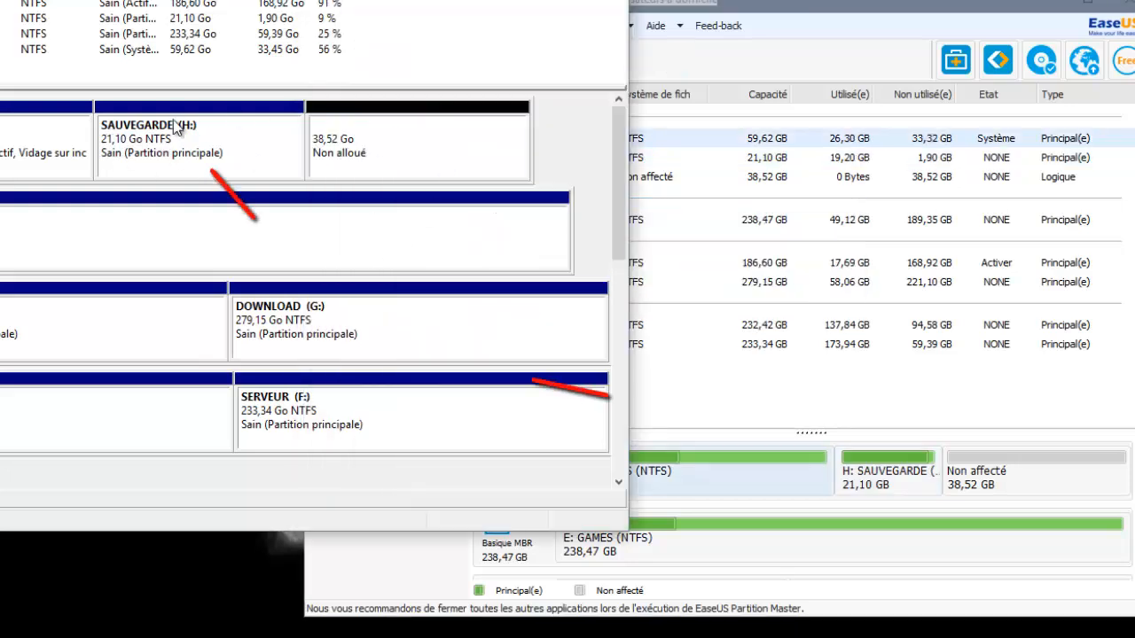
- Inspect SAUVEGARDE (H:) and the unallocated space in Disk Management, and check the drive's free space and files in the file explorer
{"action": "left_click", "coordinate": [164, 146]}
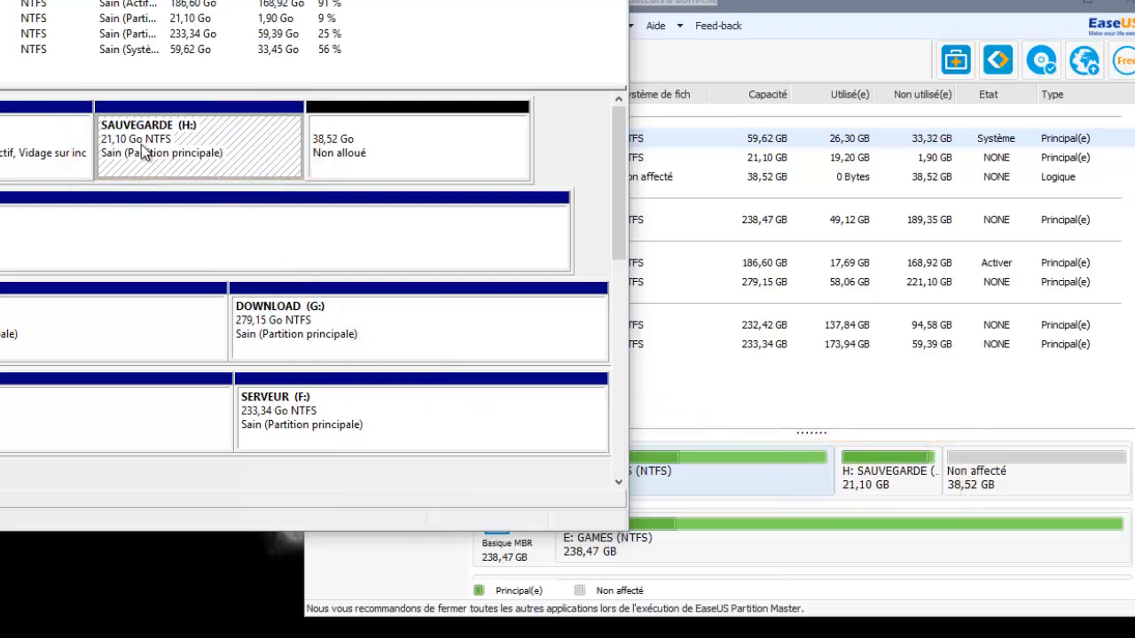
{"action": "left_click", "coordinate": [411, 154]}
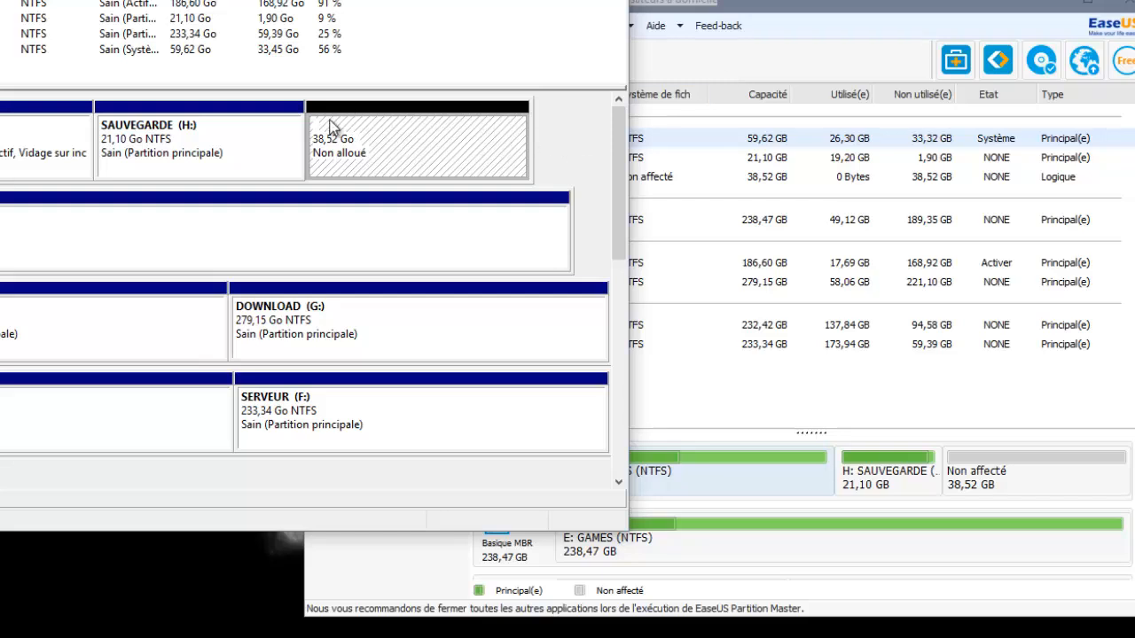
{"action": "left_click", "coordinate": [751, 69]}
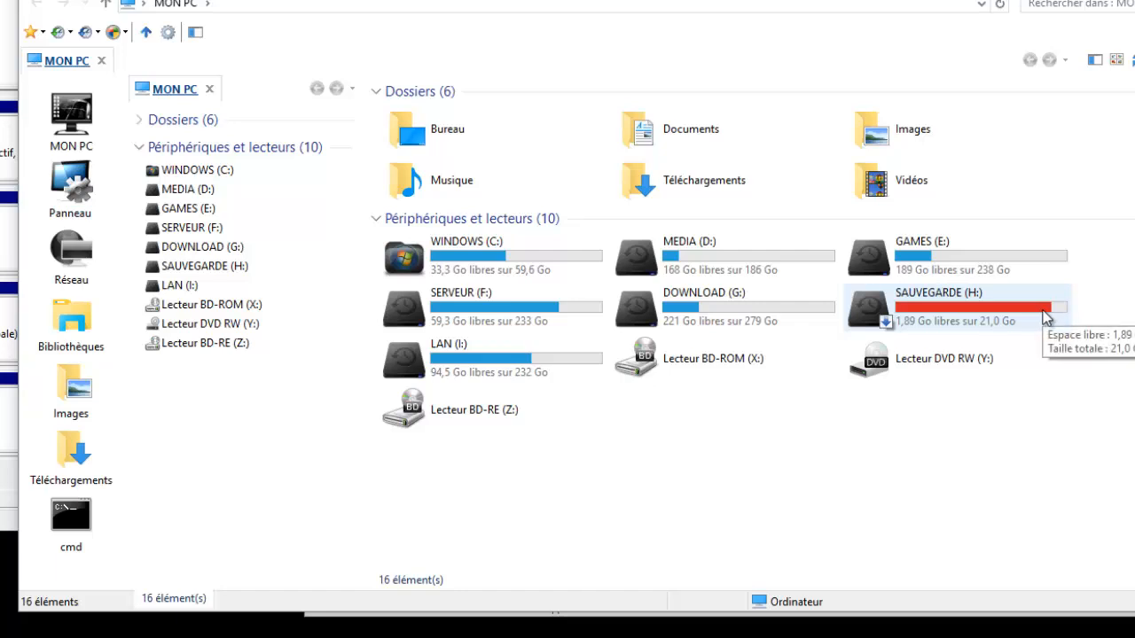
{"action": "mouse_move", "coordinate": [995, 327]}
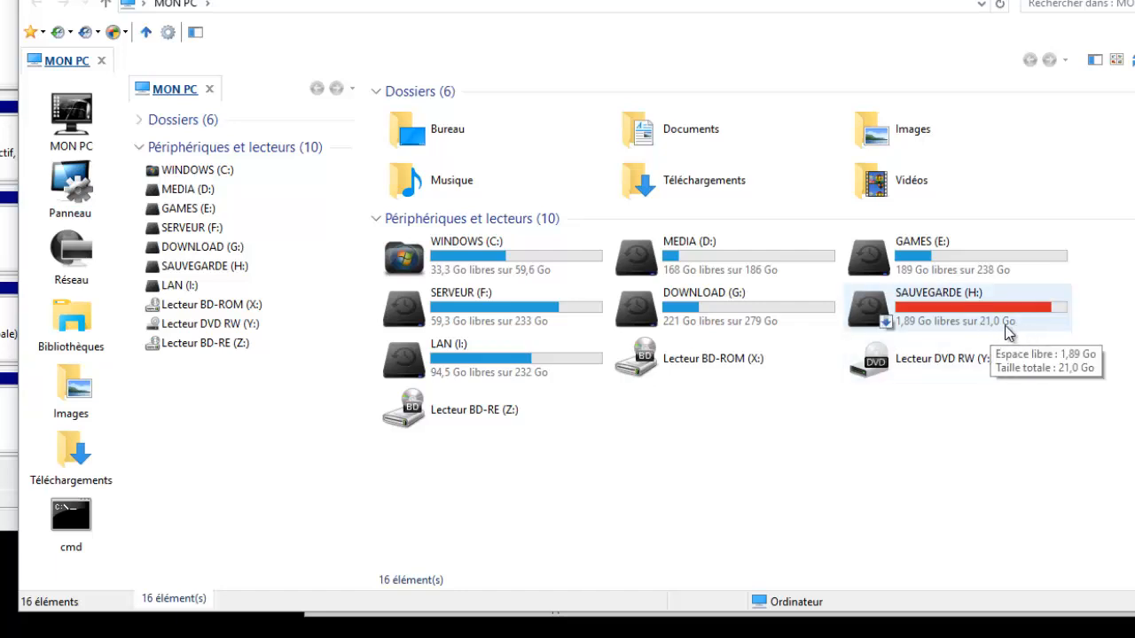
{"action": "double_click", "coordinate": [941, 310]}
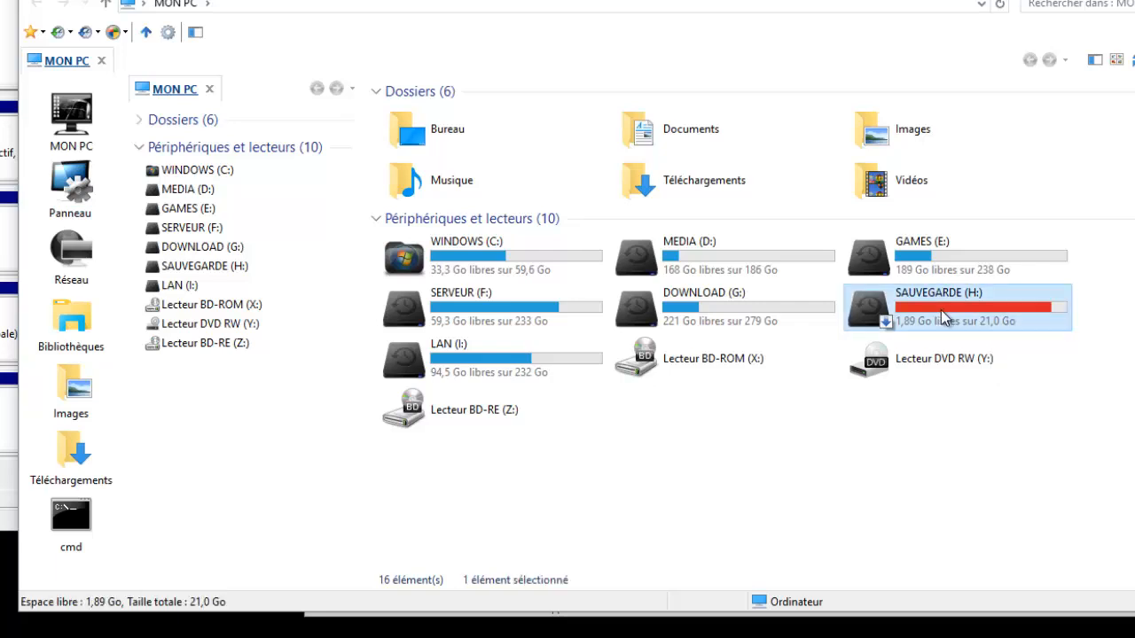
{"action": "left_click_drag", "start_coordinate": [1055, 258], "coordinate": [436, 108]}
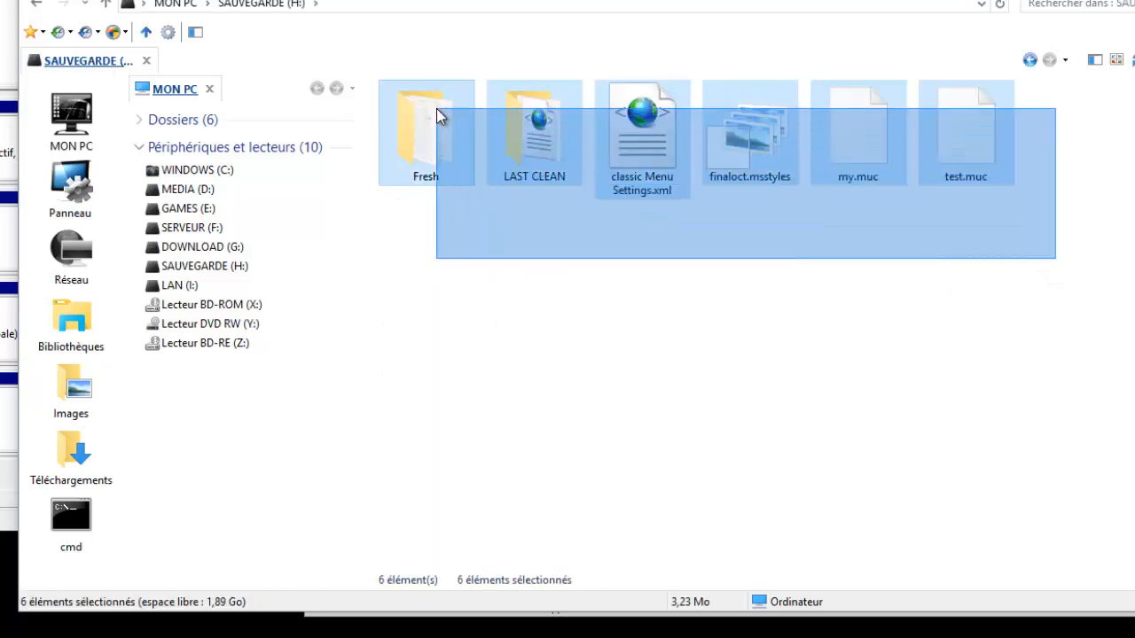
{"action": "key", "text": "alt+Left"}
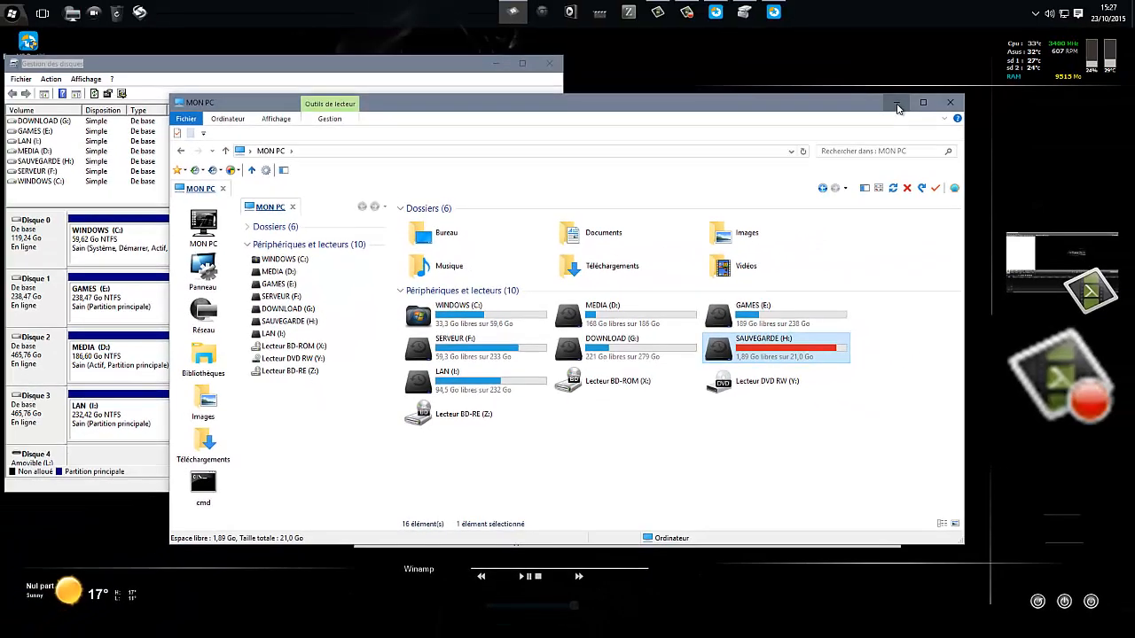
- Back in EaseUS Partition Master, create a logical NTFS partition labelled SURPLUS, letter J:, using all 39449.6 MB of disk 1's unallocated space
{"action": "left_click", "coordinate": [1003, 26]}
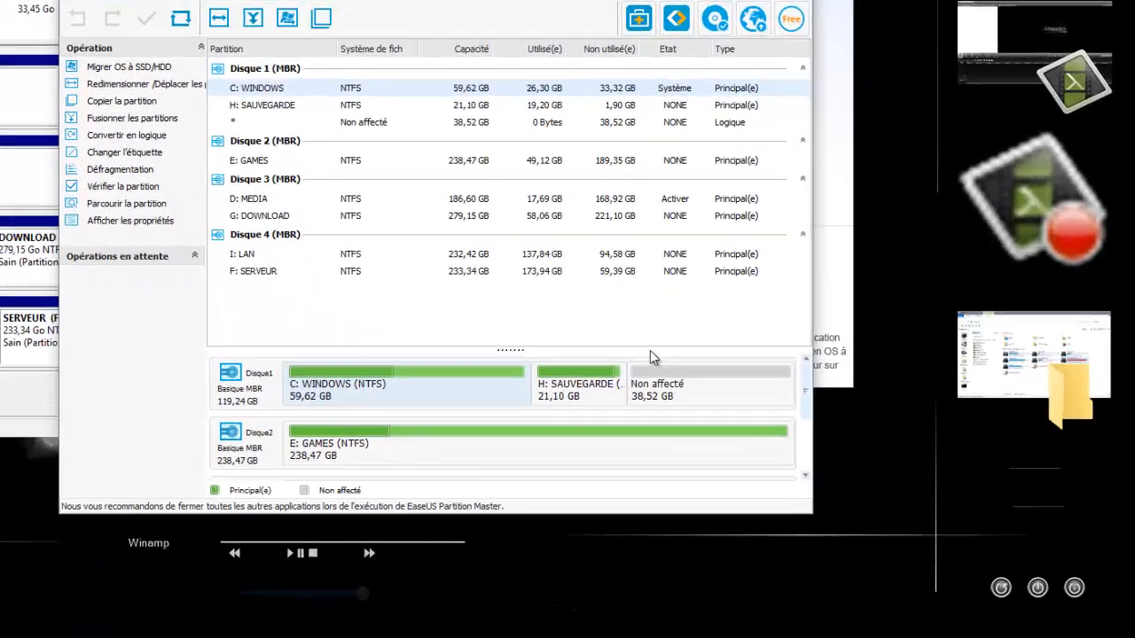
{"action": "left_click", "coordinate": [663, 393]}
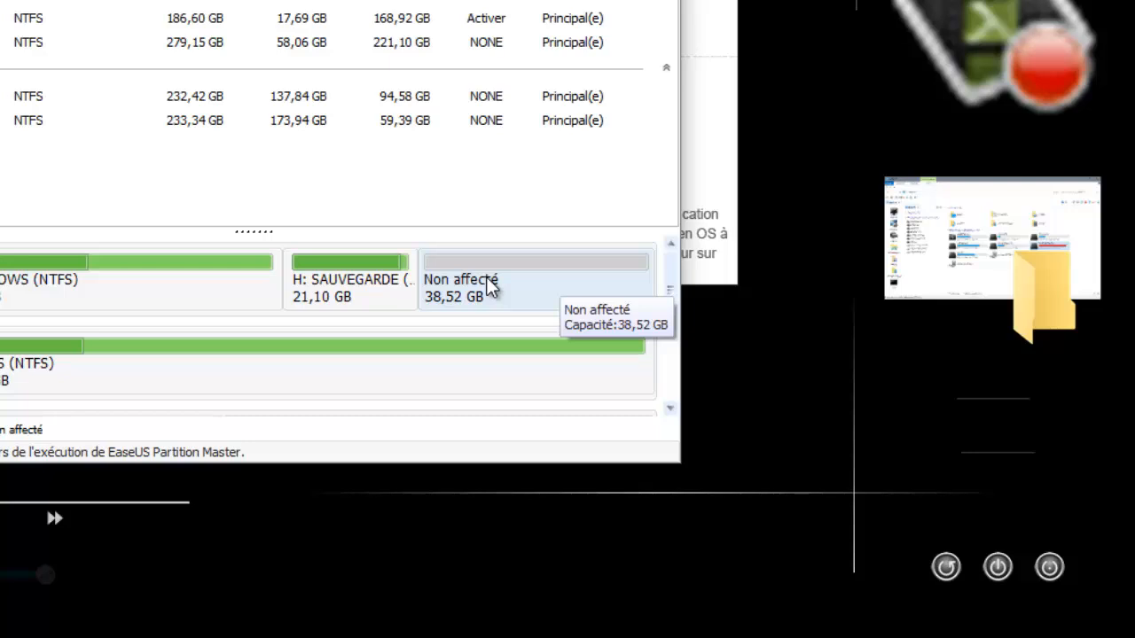
{"action": "right_click", "coordinate": [490, 287]}
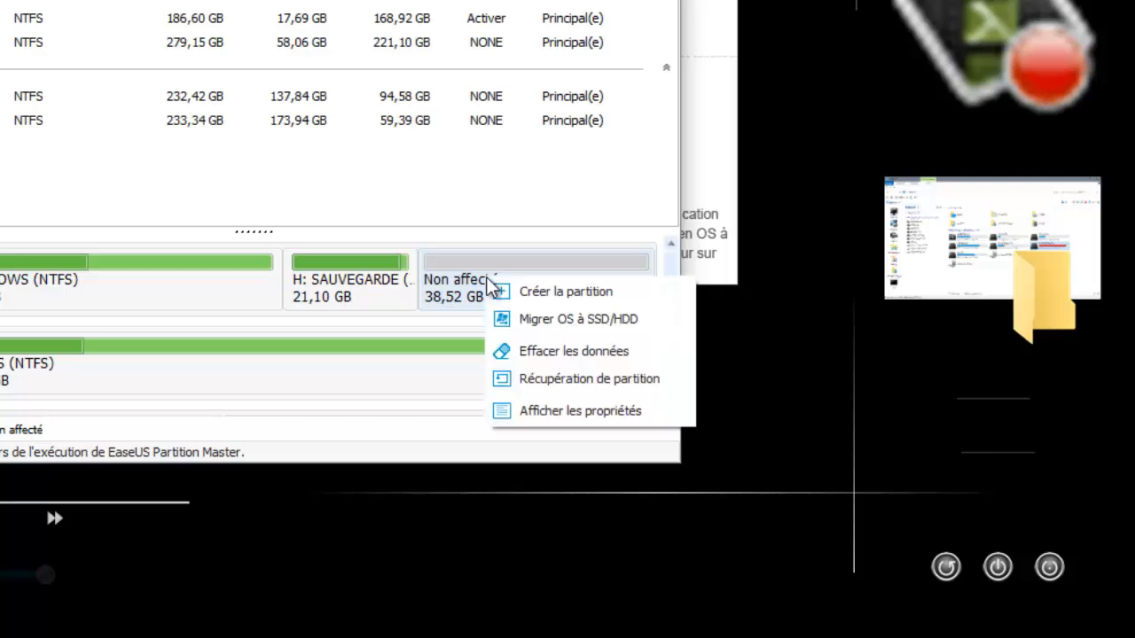
{"action": "left_click", "coordinate": [532, 292]}
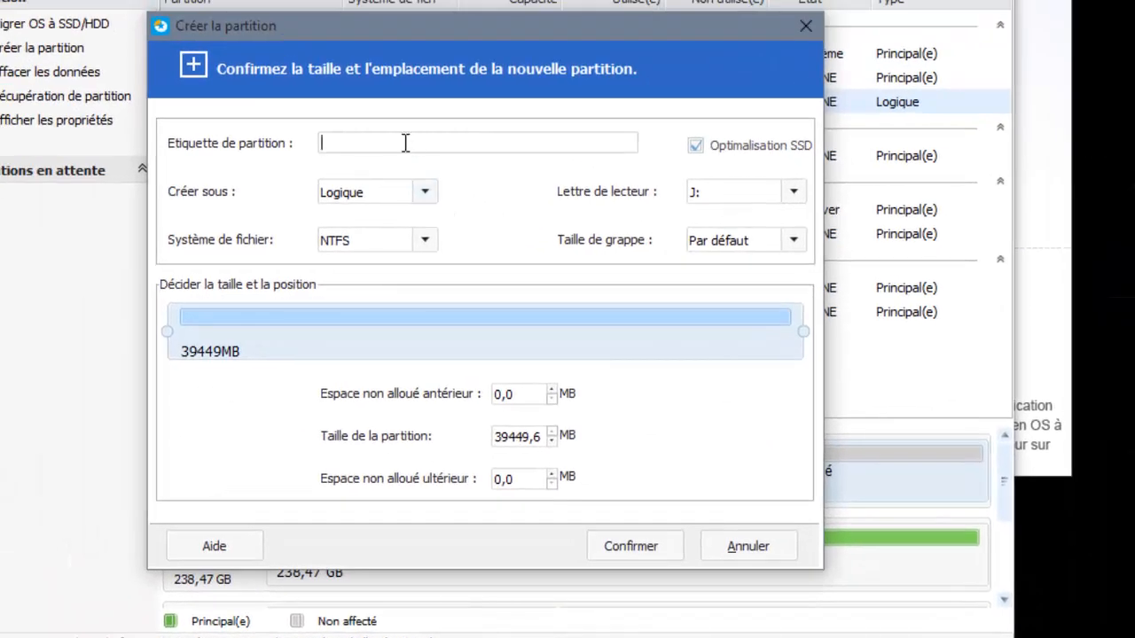
{"action": "type", "text": "SURPLUS"}
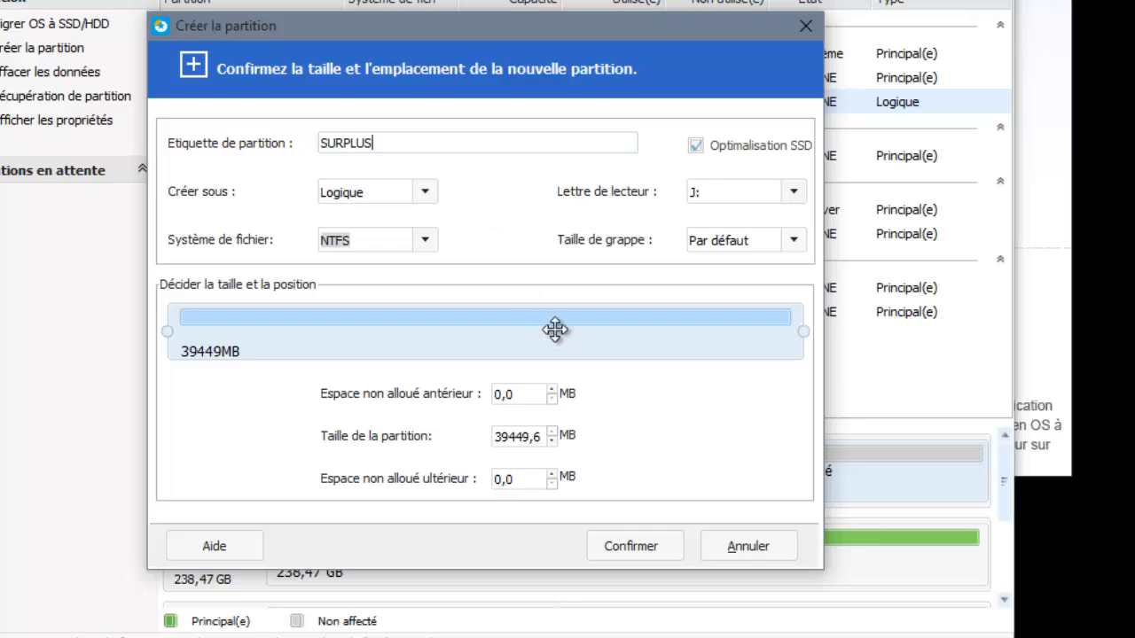
{"action": "left_click", "coordinate": [624, 547]}
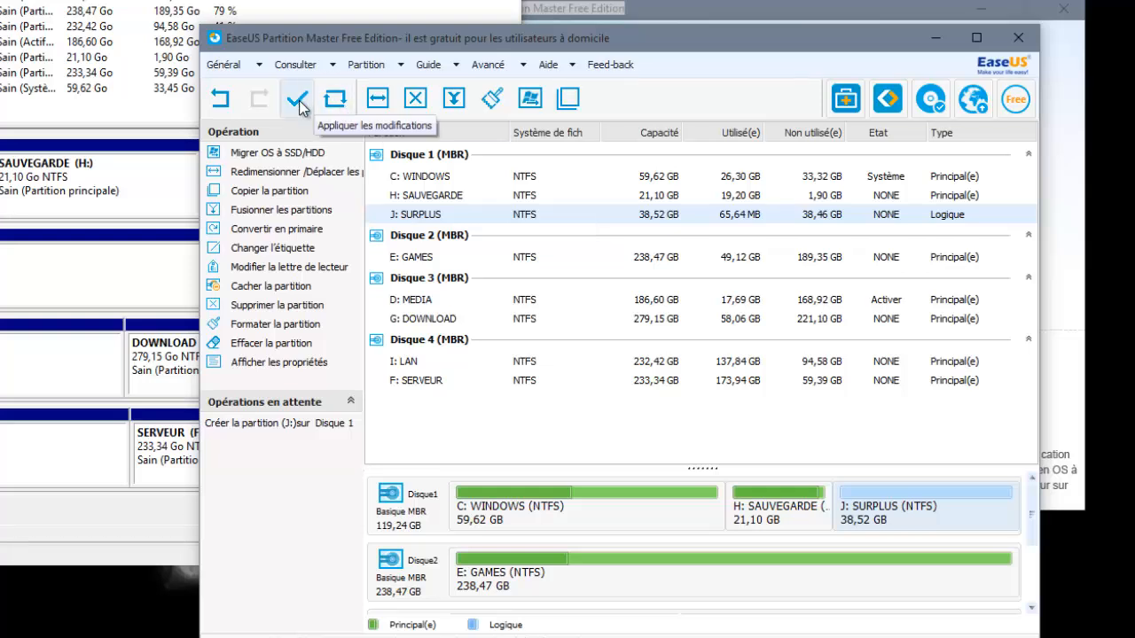
- Apply the pending creation of partition J: SURPLUS and close the completion message
{"action": "left_click", "coordinate": [298, 102]}
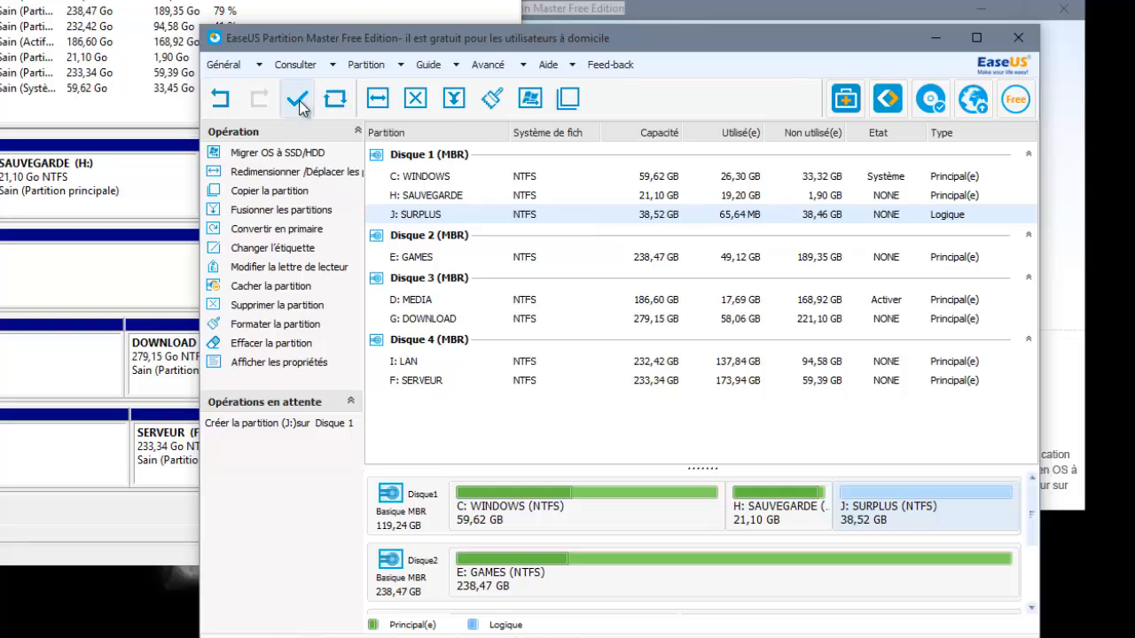
{"action": "left_click", "coordinate": [554, 417]}
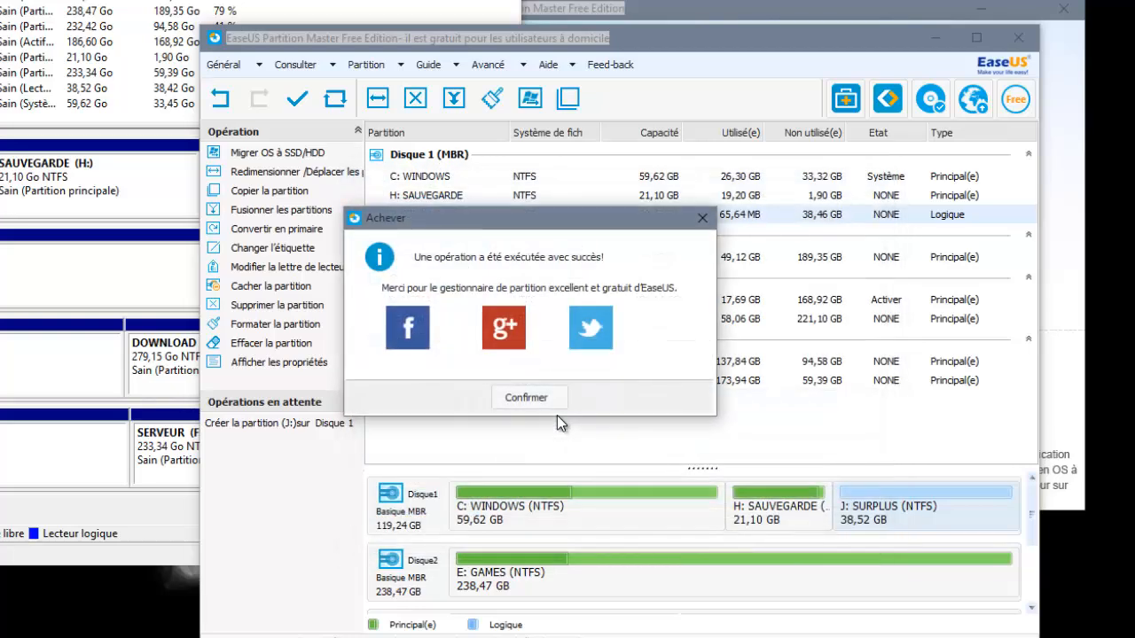
{"action": "left_click", "coordinate": [702, 218]}
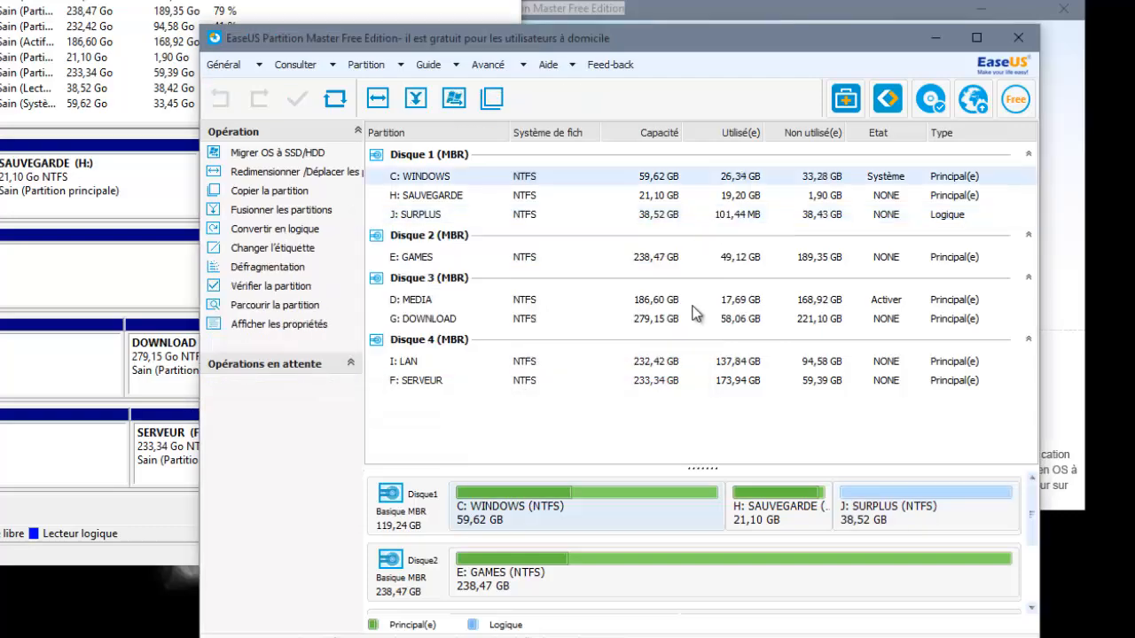
- Switch to Disk Management and compare partitions SAUVEGARDE (H:) and SURPLUS (J:) on the first disk
{"action": "key", "text": "alt+Tab"}
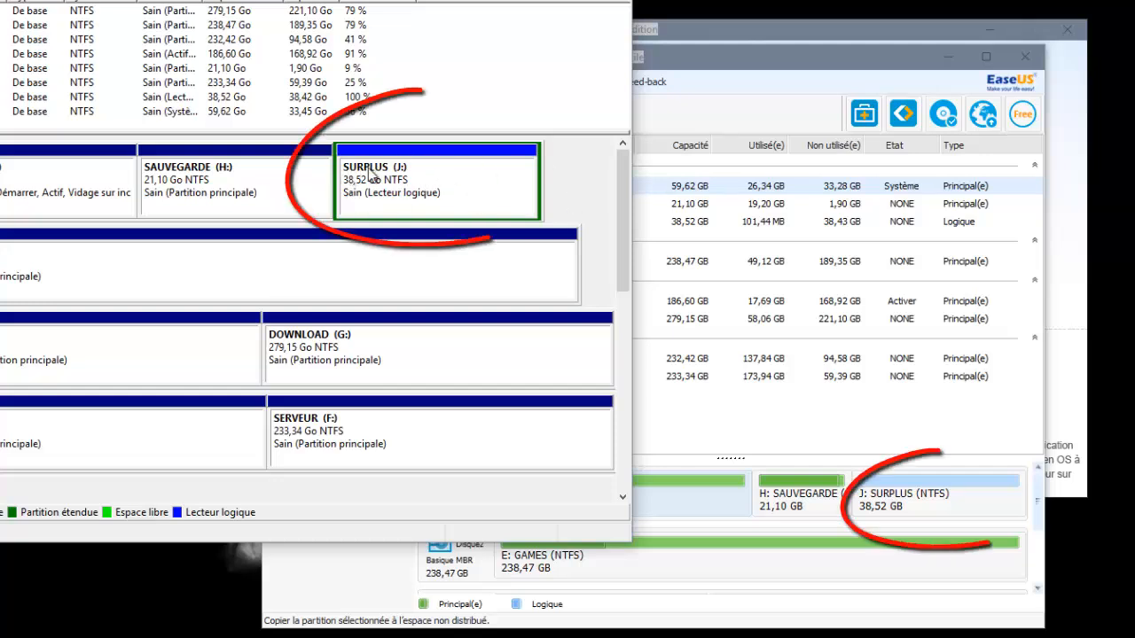
{"action": "left_click", "coordinate": [273, 179]}
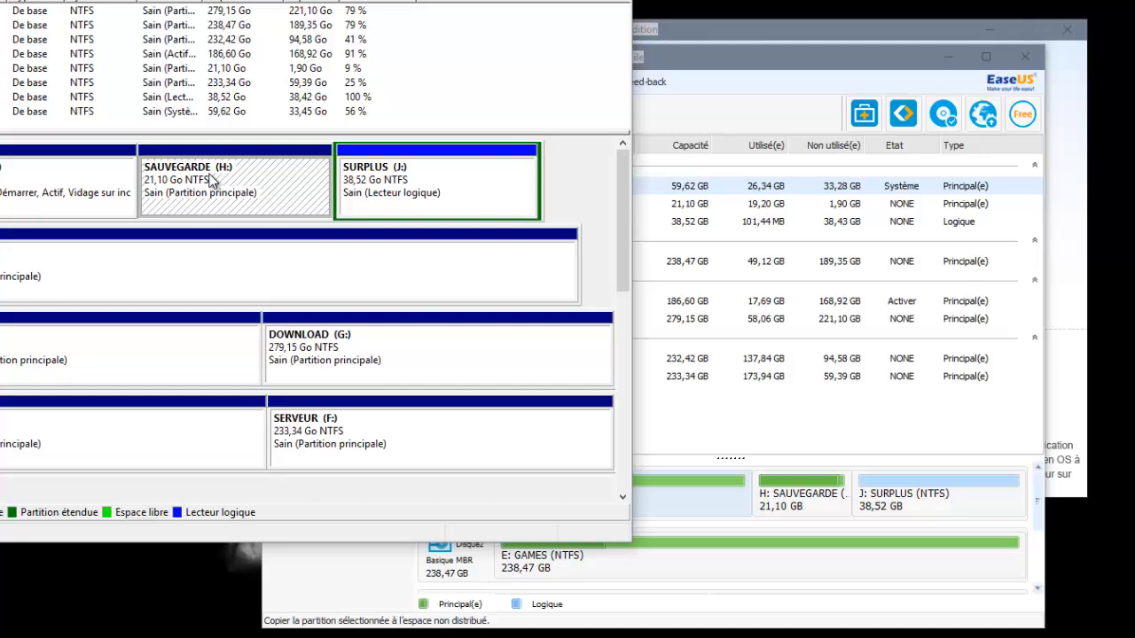
{"action": "left_click", "coordinate": [378, 185]}
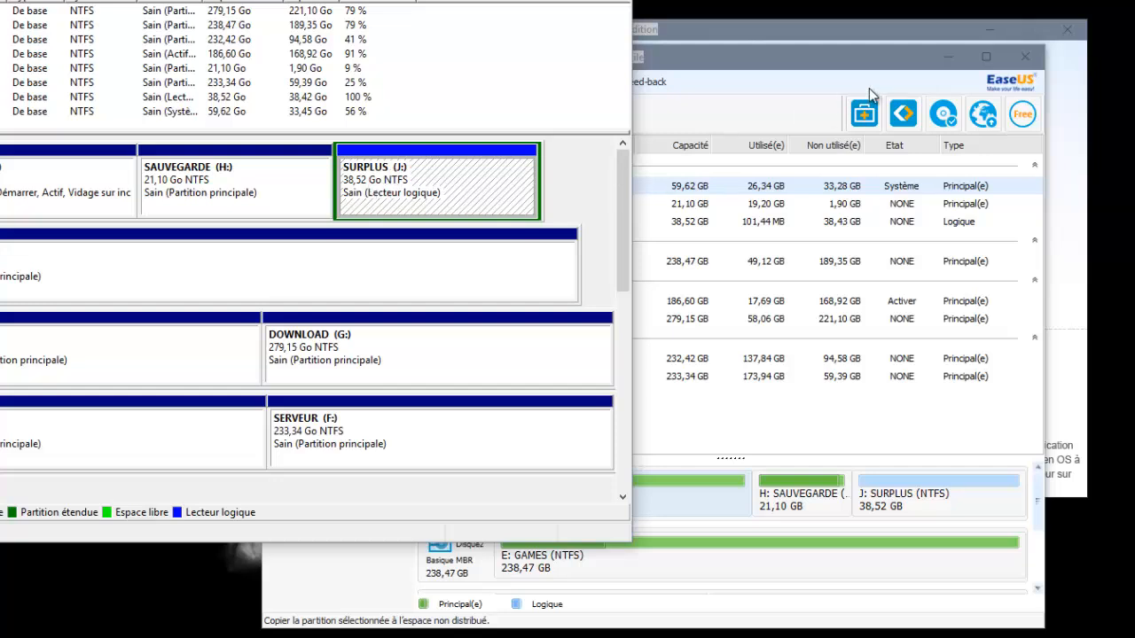
- Check drives SURPLUS (J:) and SAUVEGARDE (H:) in the file explorer and review the files stored on SAUVEGARDE
{"action": "left_click", "coordinate": [850, 57]}
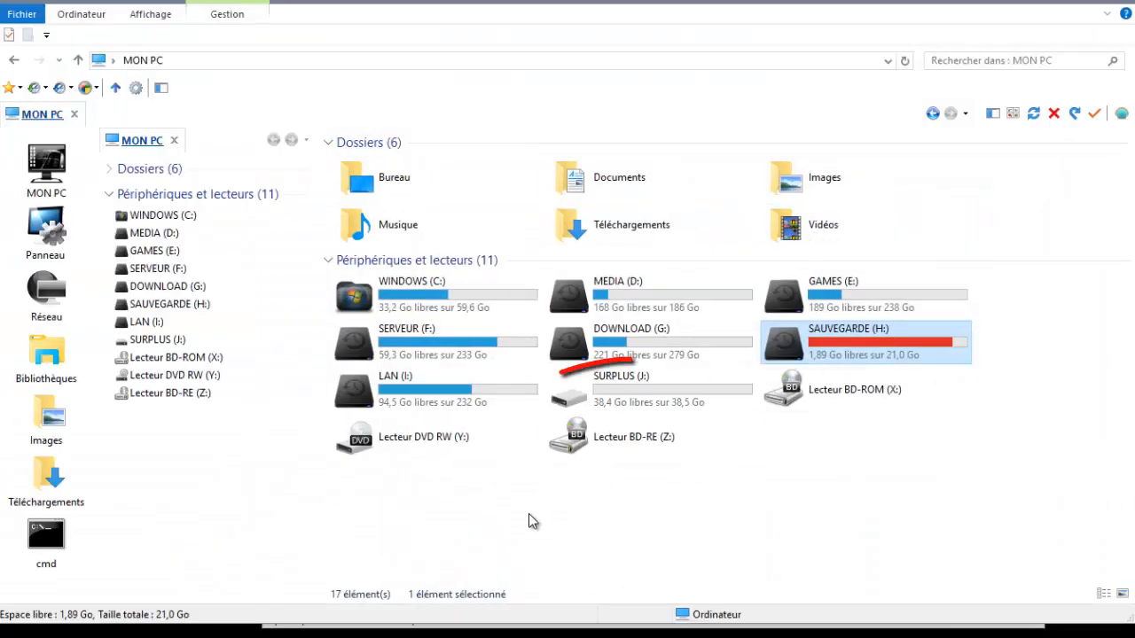
{"action": "left_click", "coordinate": [641, 392]}
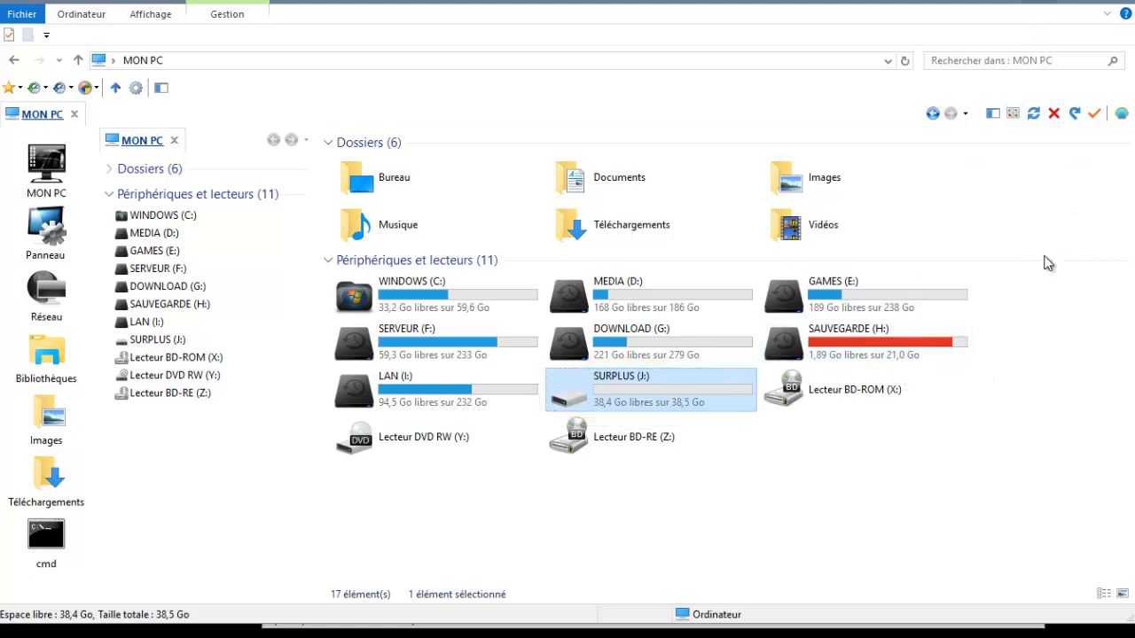
{"action": "mouse_move", "coordinate": [922, 347]}
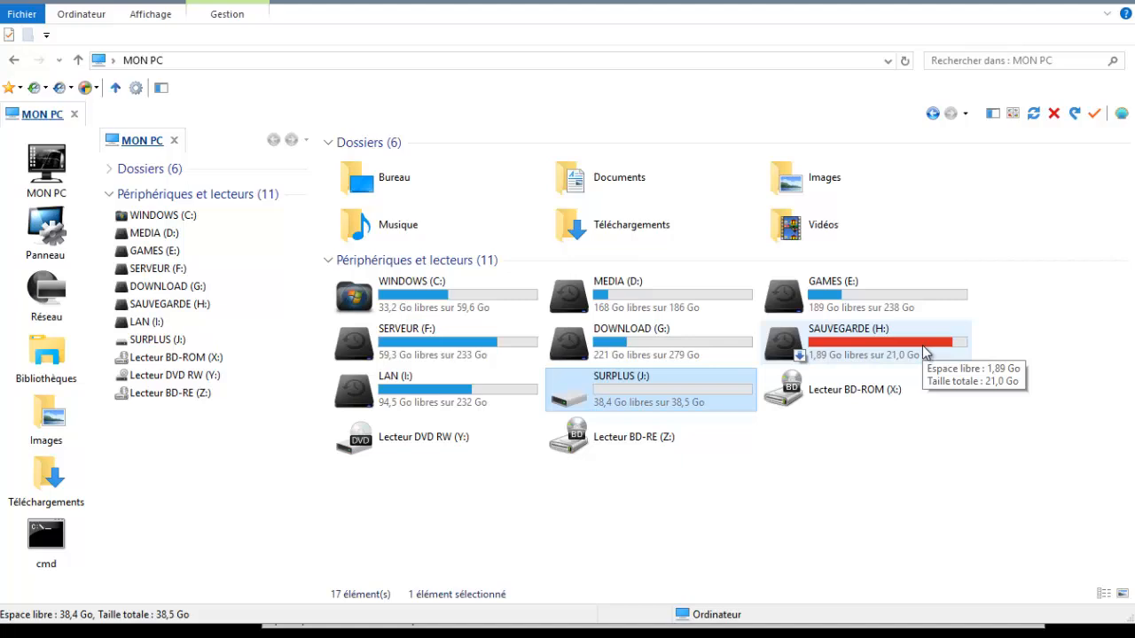
{"action": "double_click", "coordinate": [922, 348]}
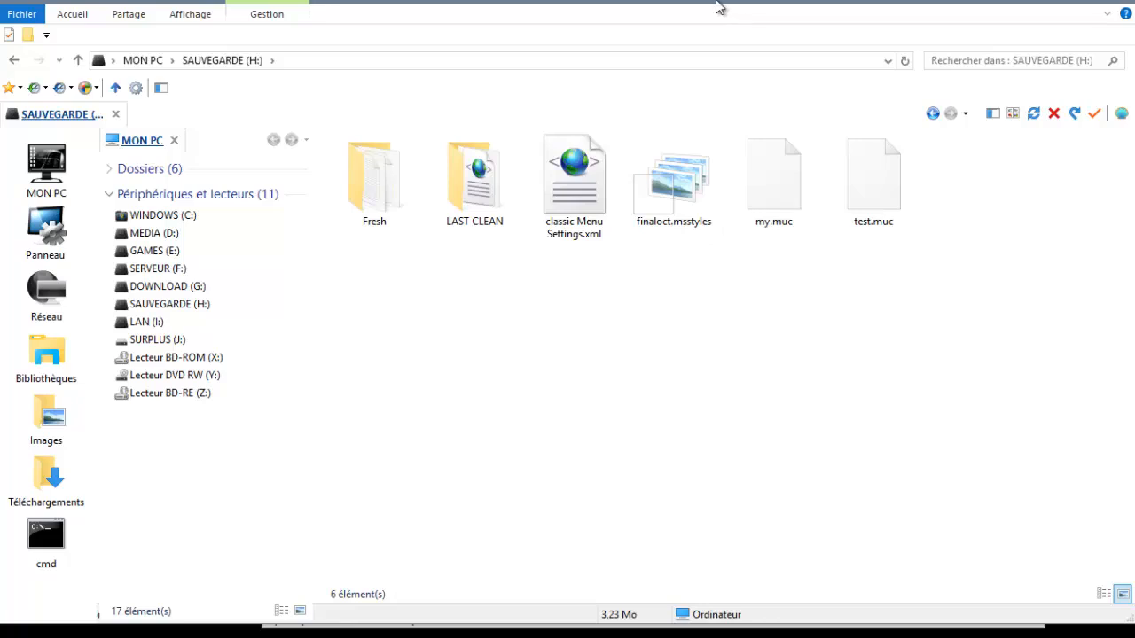
{"action": "left_click_drag", "start_coordinate": [719, 8], "coordinate": [756, 8]}
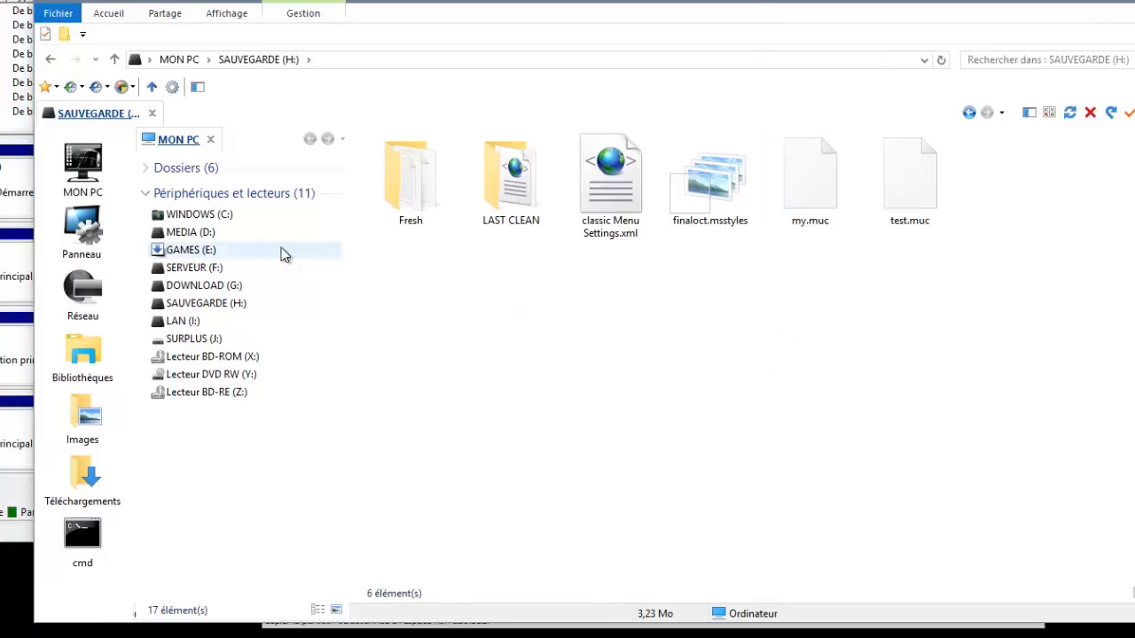
- Return to the MON PC drive overview and compare the free space of WINDOWS (C:) and SAUVEGARDE (H:)
{"action": "left_click", "coordinate": [224, 225]}
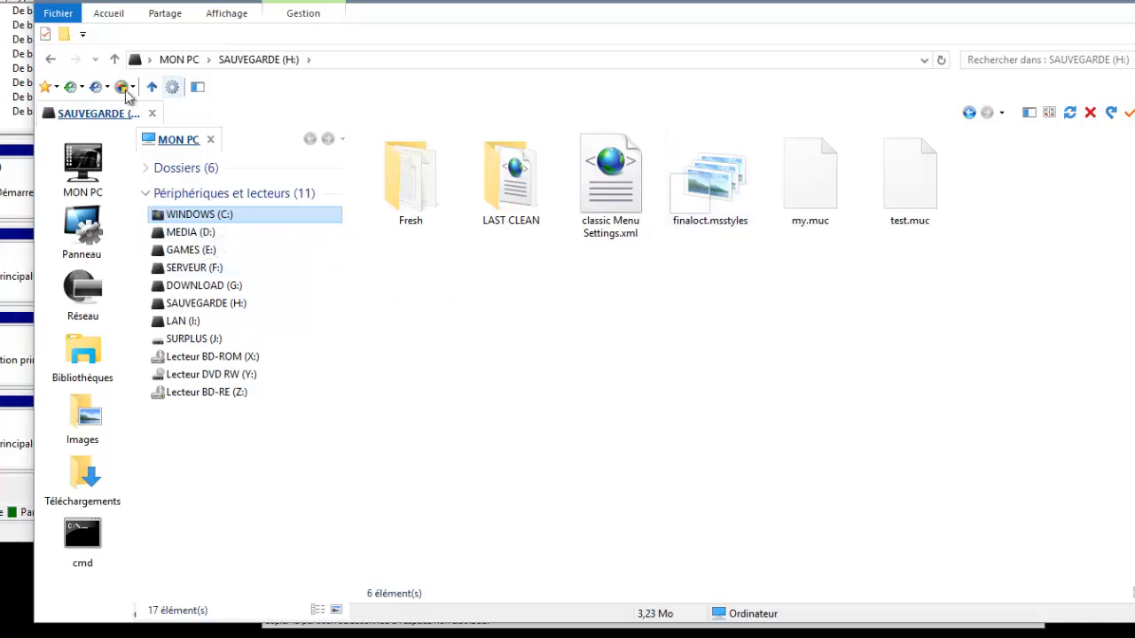
{"action": "key", "text": "BackSpace"}
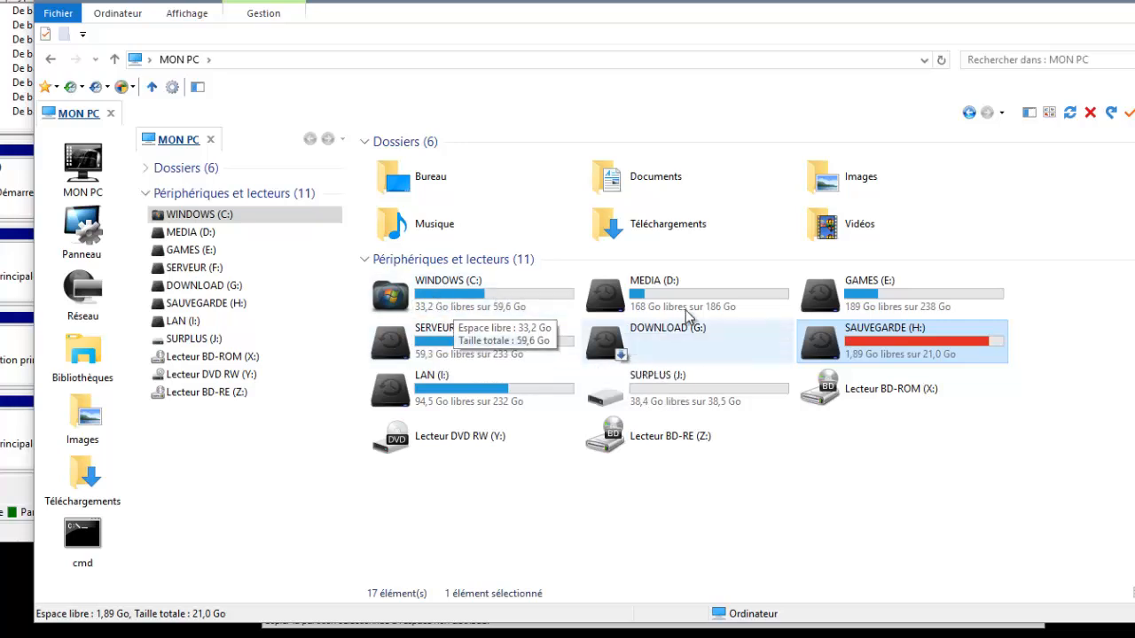
{"action": "left_click", "coordinate": [494, 304]}
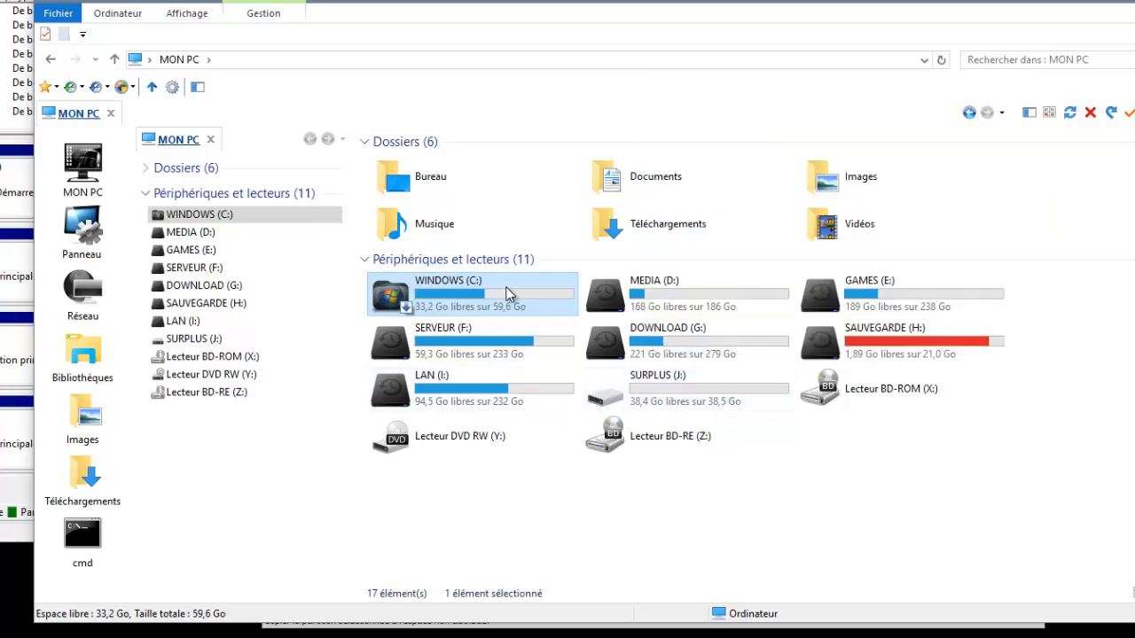
{"action": "left_click", "coordinate": [896, 353]}
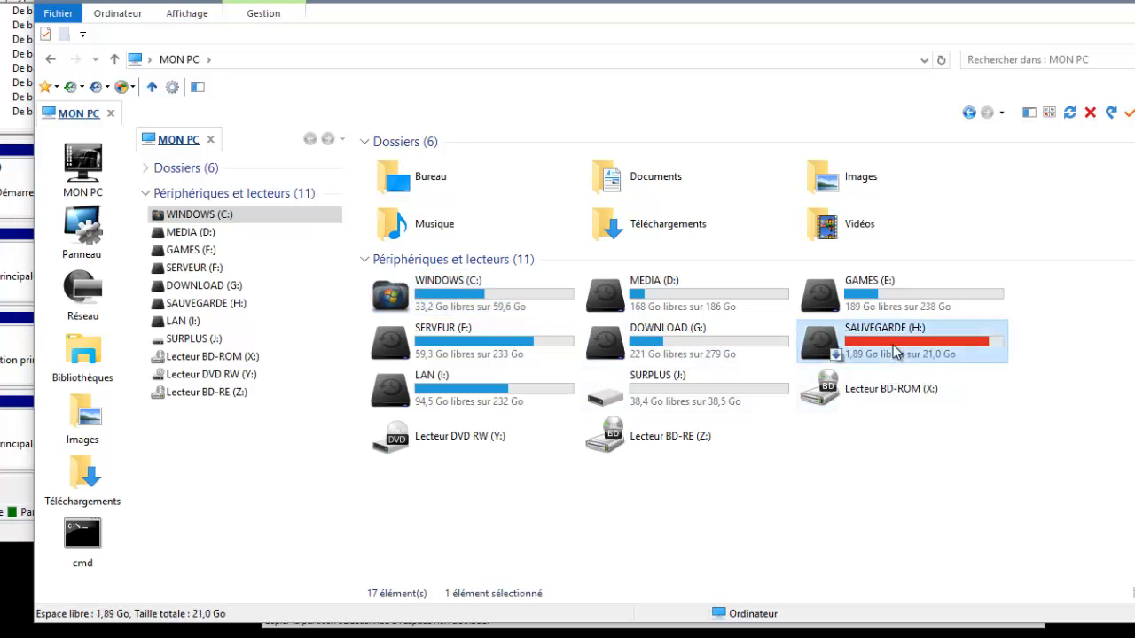
{"action": "left_click", "coordinate": [470, 304]}
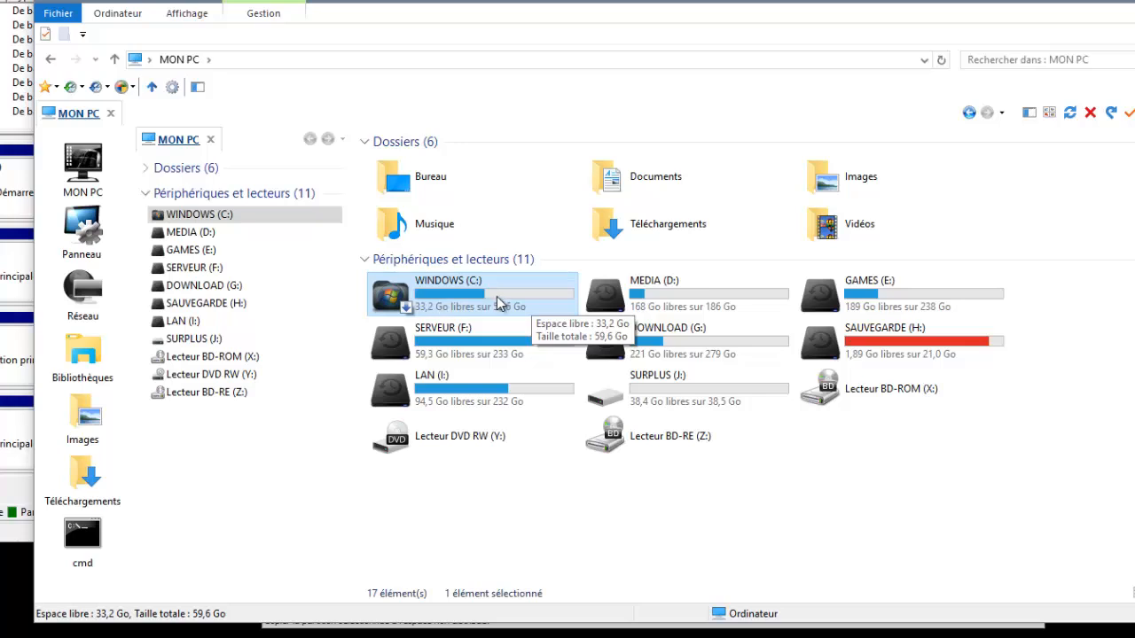
{"action": "left_click", "coordinate": [881, 338]}
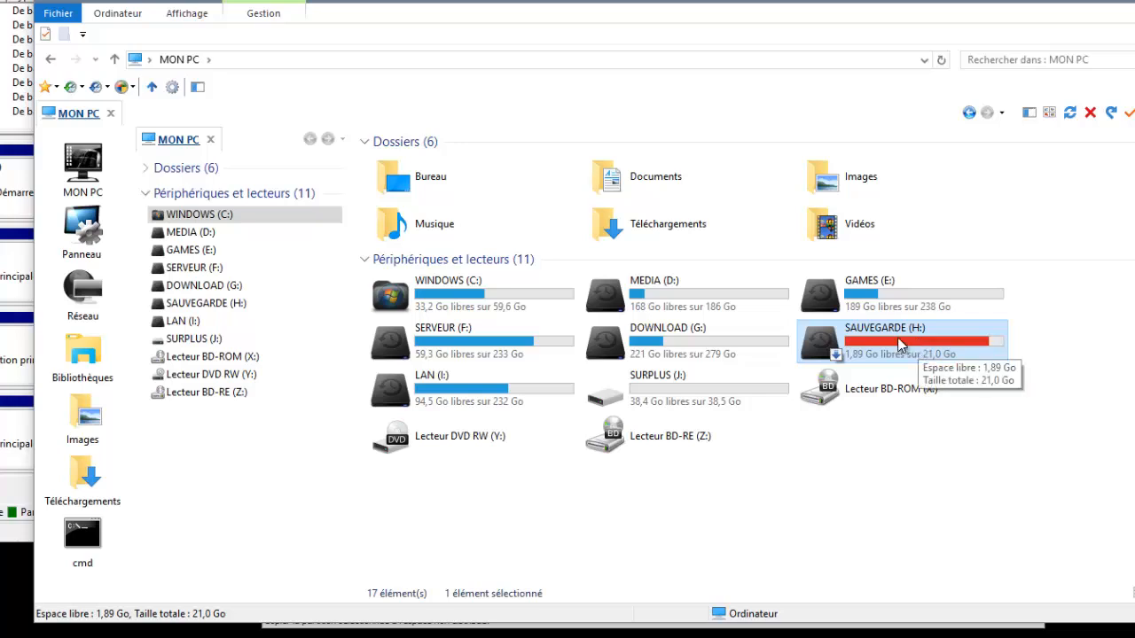
{"action": "left_click", "coordinate": [446, 301]}
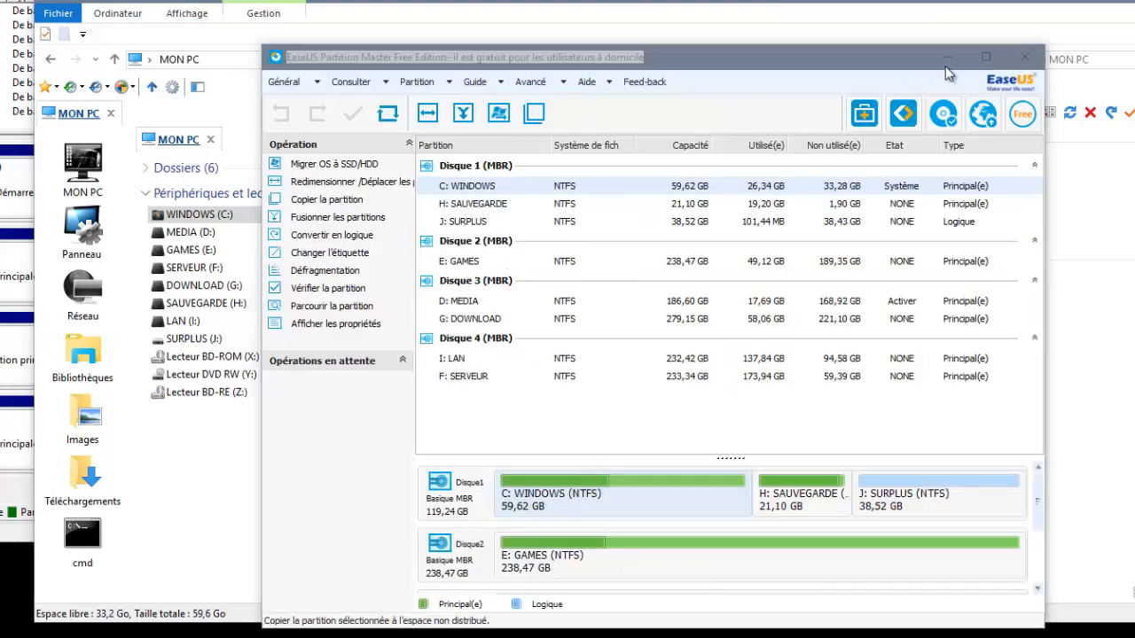
- Minimise the EaseUS Partition Master main window and put away the file explorer window
{"action": "left_click", "coordinate": [947, 57]}
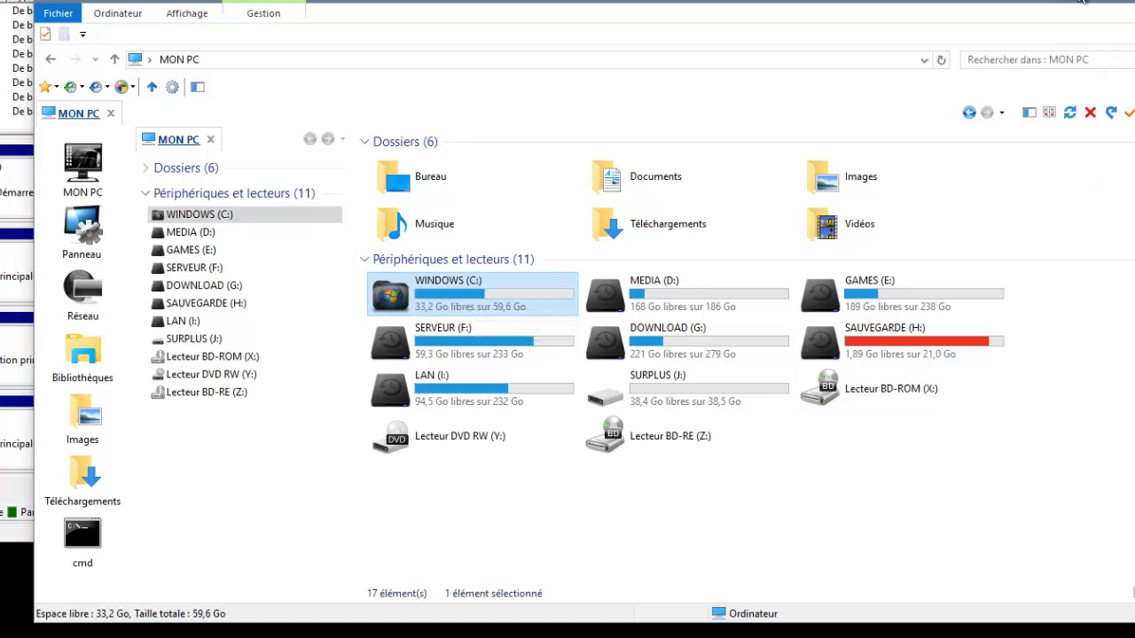
{"action": "left_click", "coordinate": [1073, 4]}
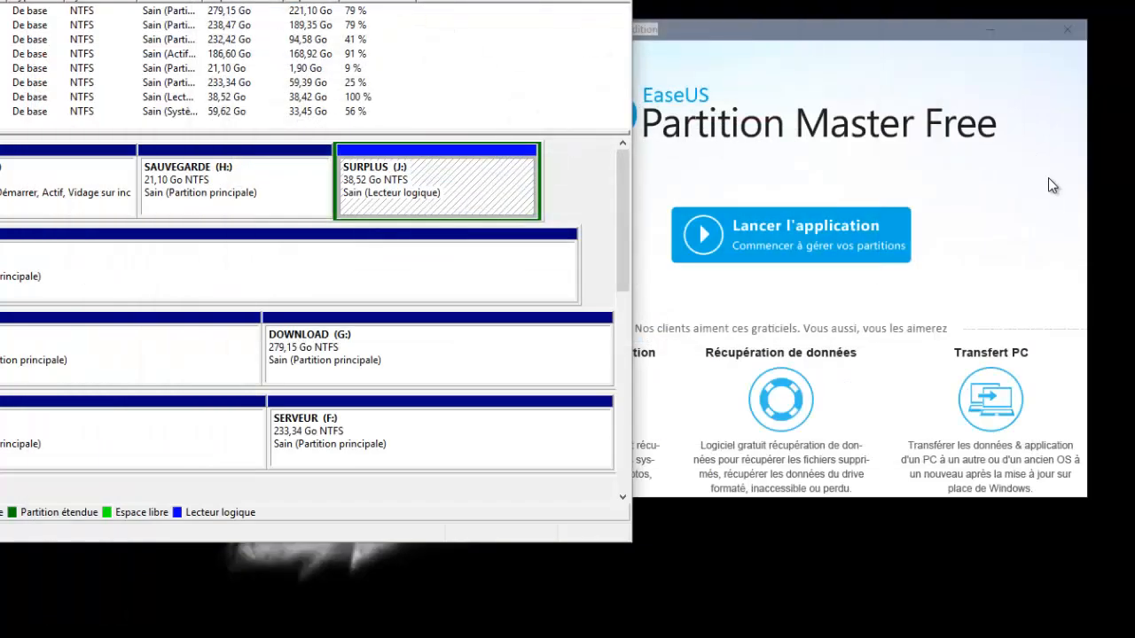